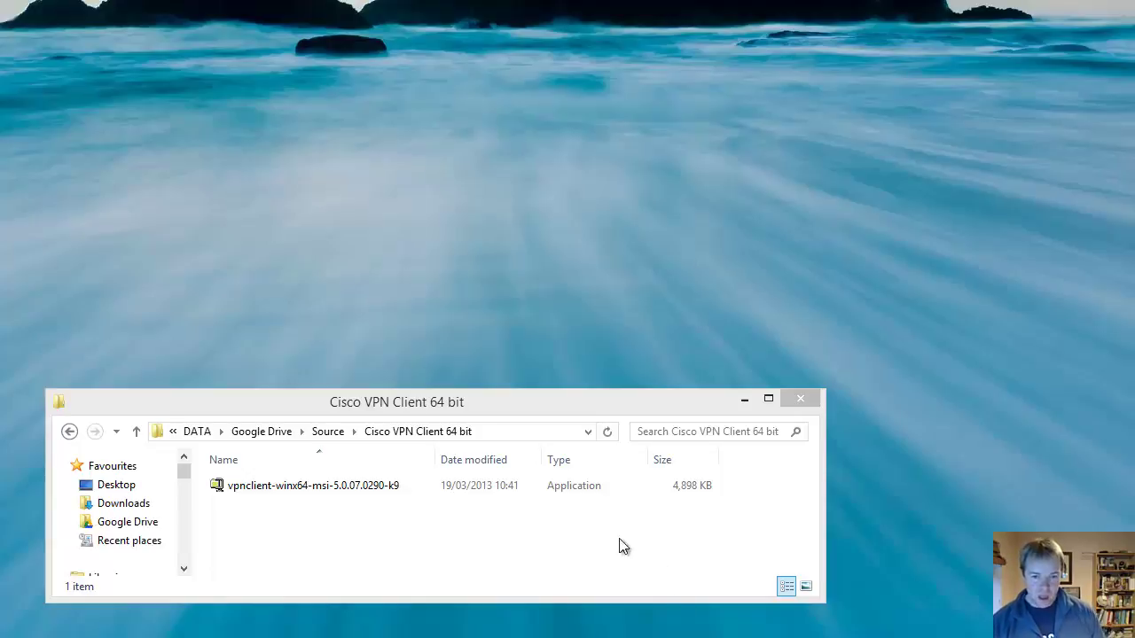
Copy the vpnclient-winx64-msi-5.0.07.0290-k9 installer from the Explorer folder onto the desktop.
left_click(286, 493)
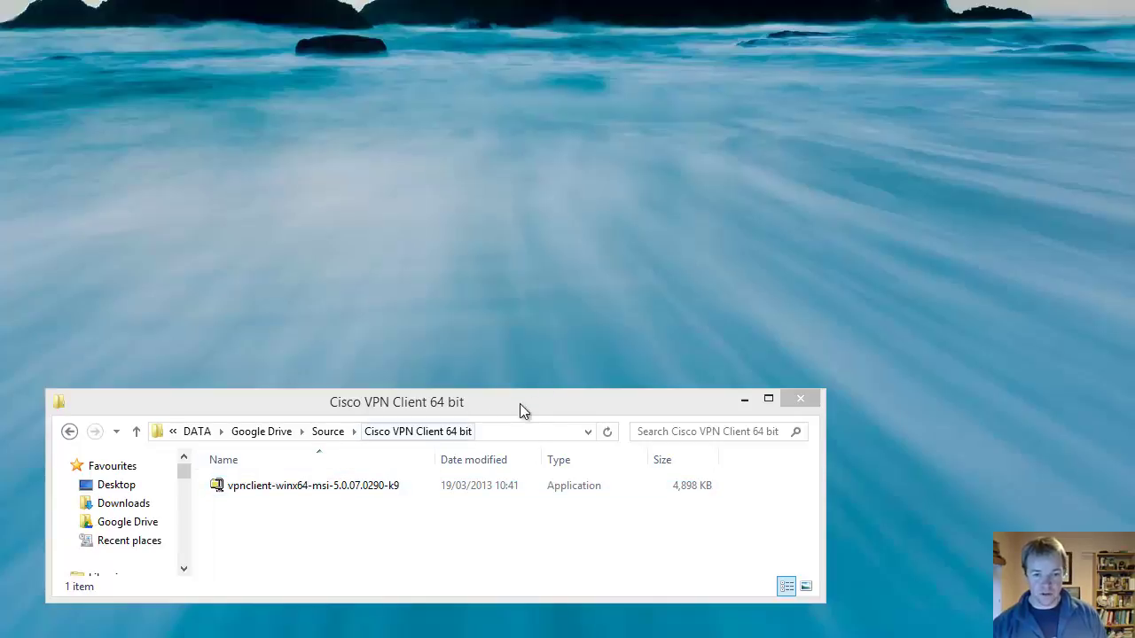
double_click(323, 487)
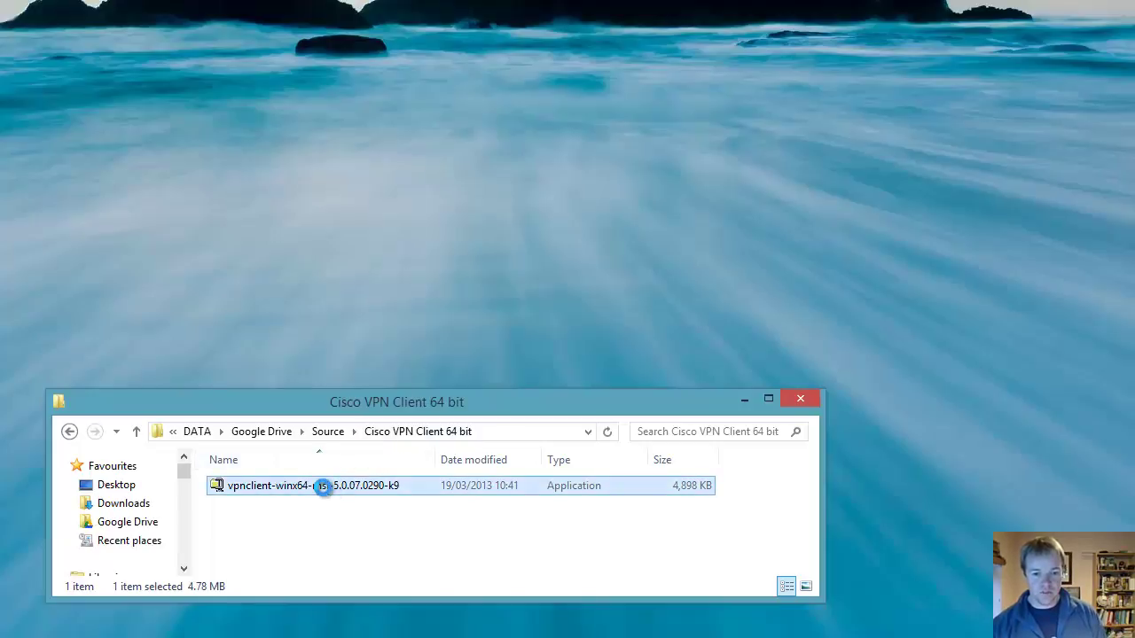
right_click(323, 487)
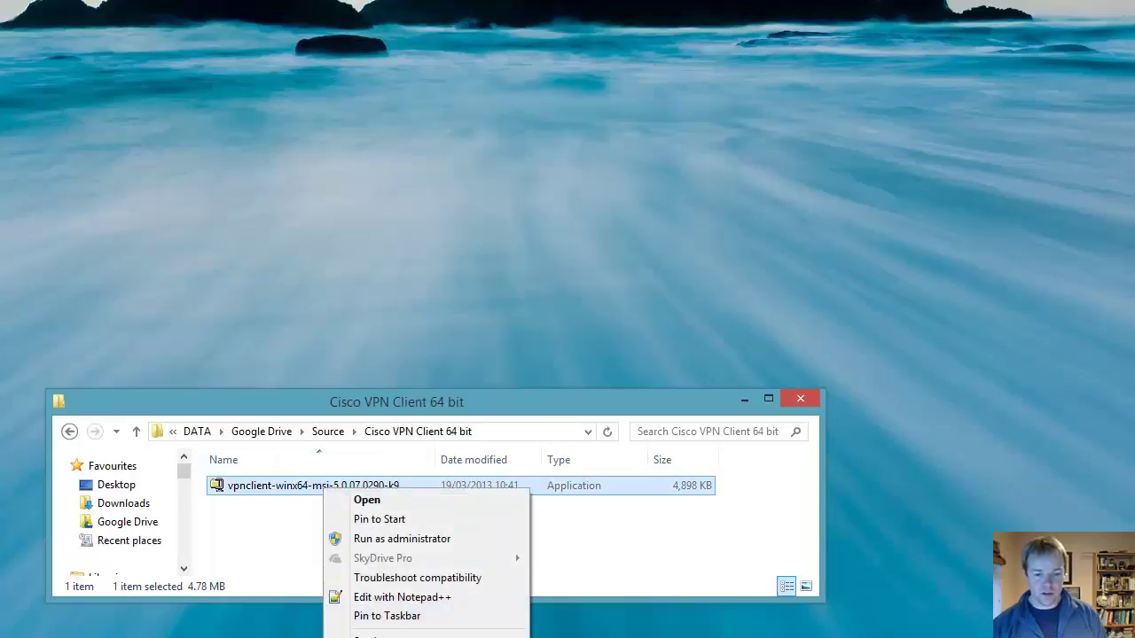
left_click(408, 373)
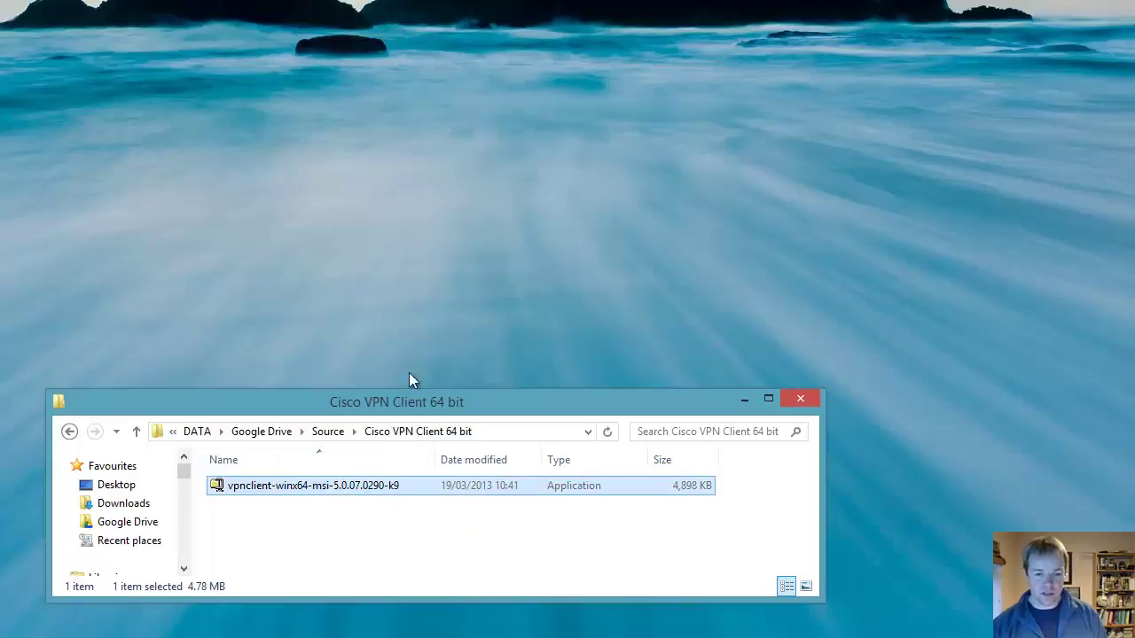
right_click(410, 238)
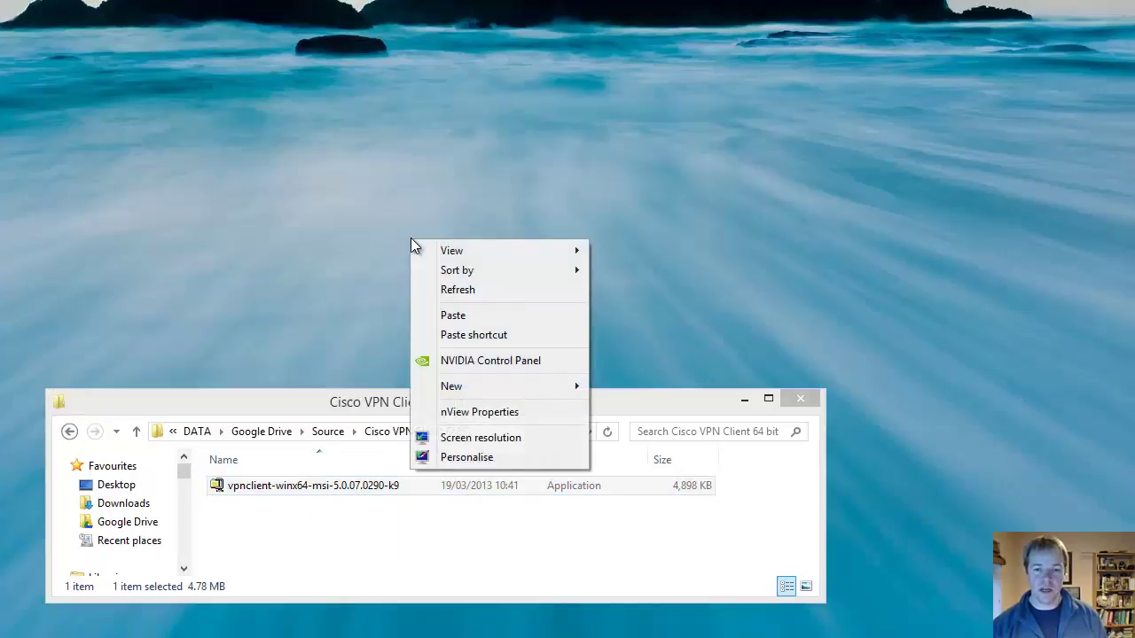
left_click(448, 315)
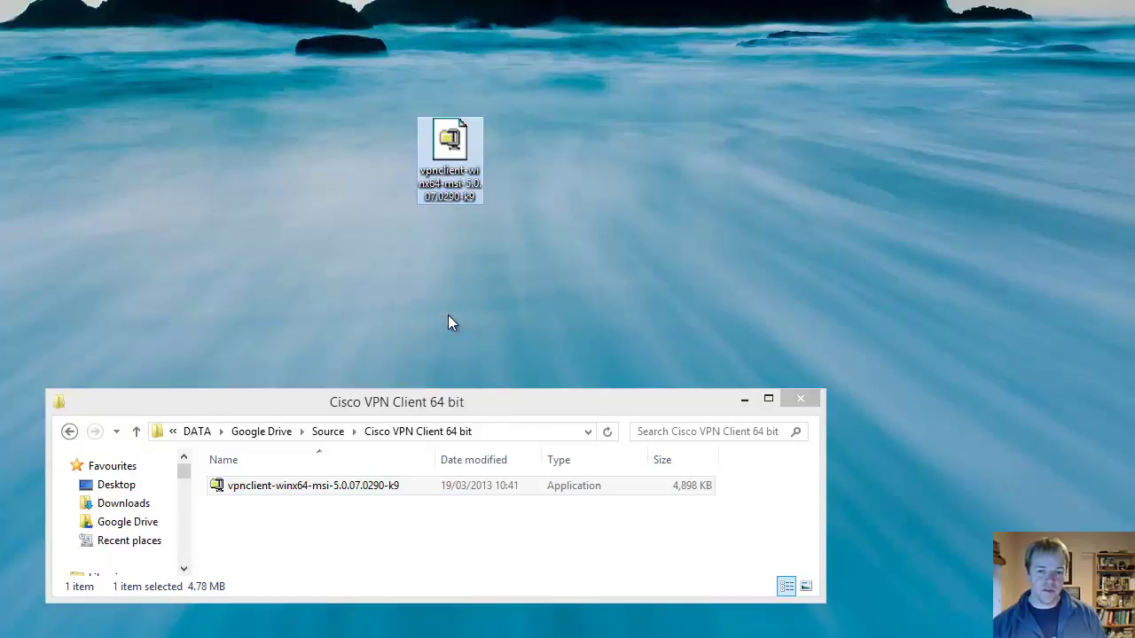
left_click(467, 251)
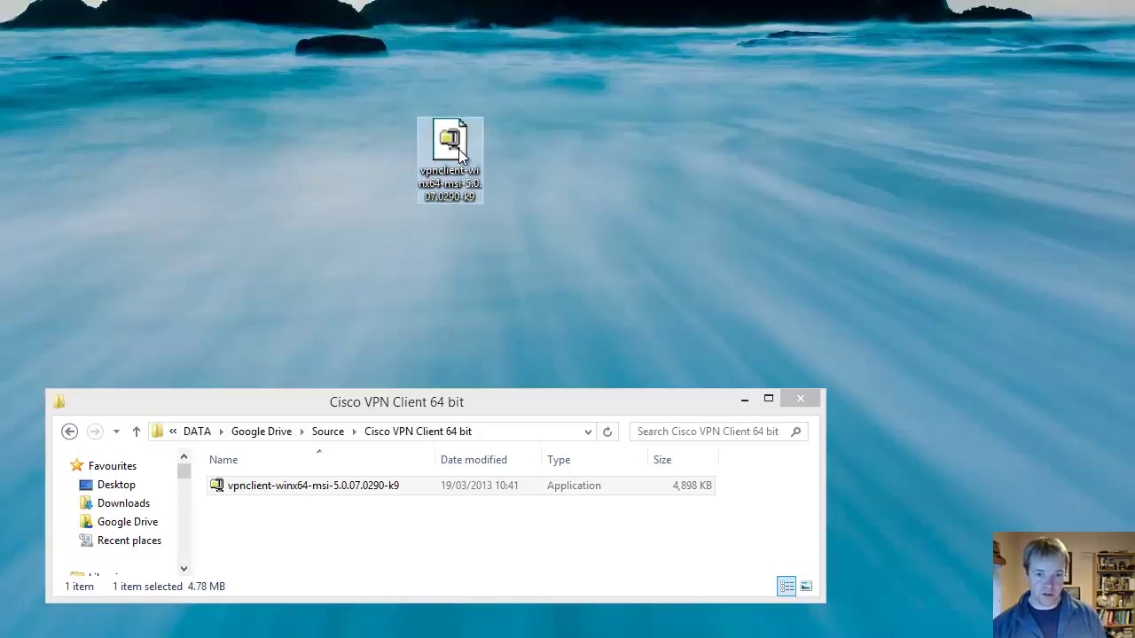
Run the desktop installer copy and unzip its 7 setup files to the Temp folder.
left_click(743, 401)
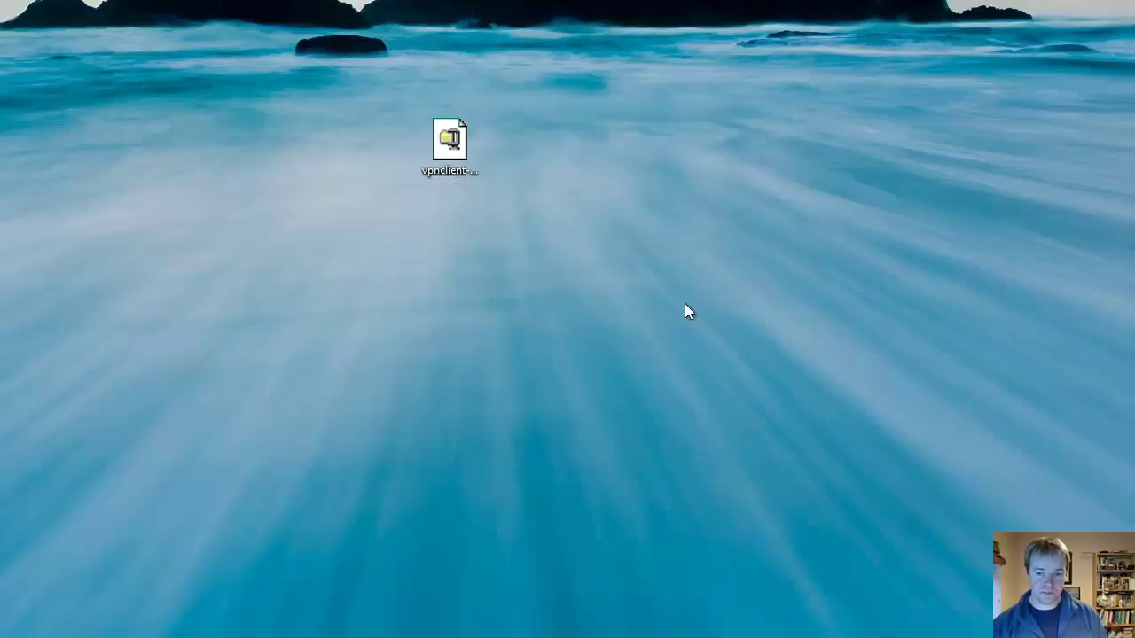
double_click(467, 158)
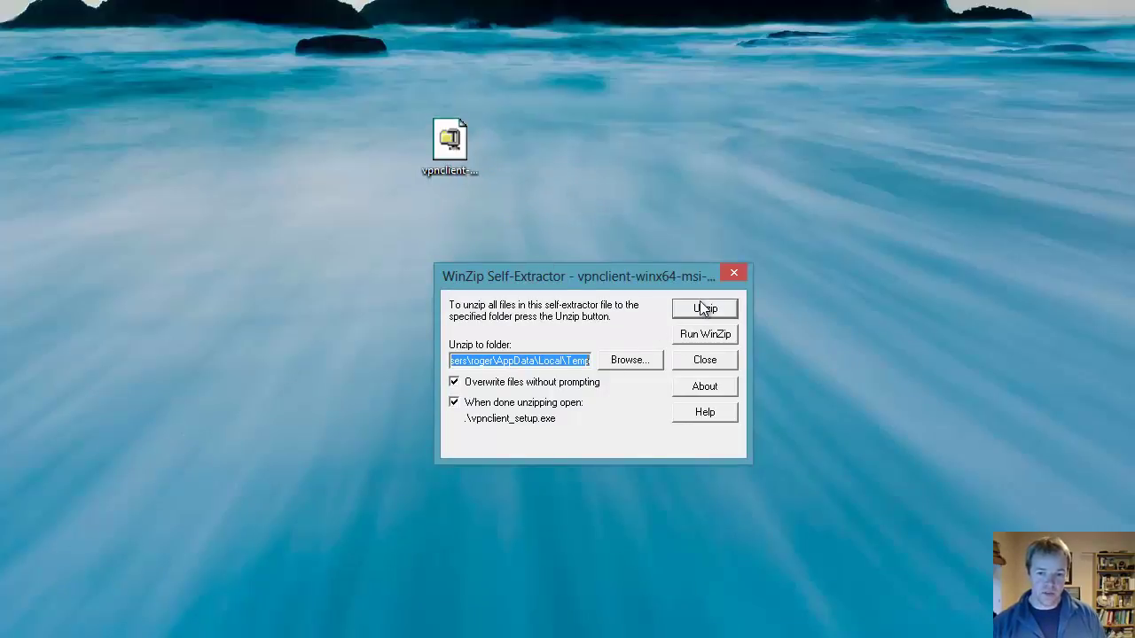
left_click(704, 308)
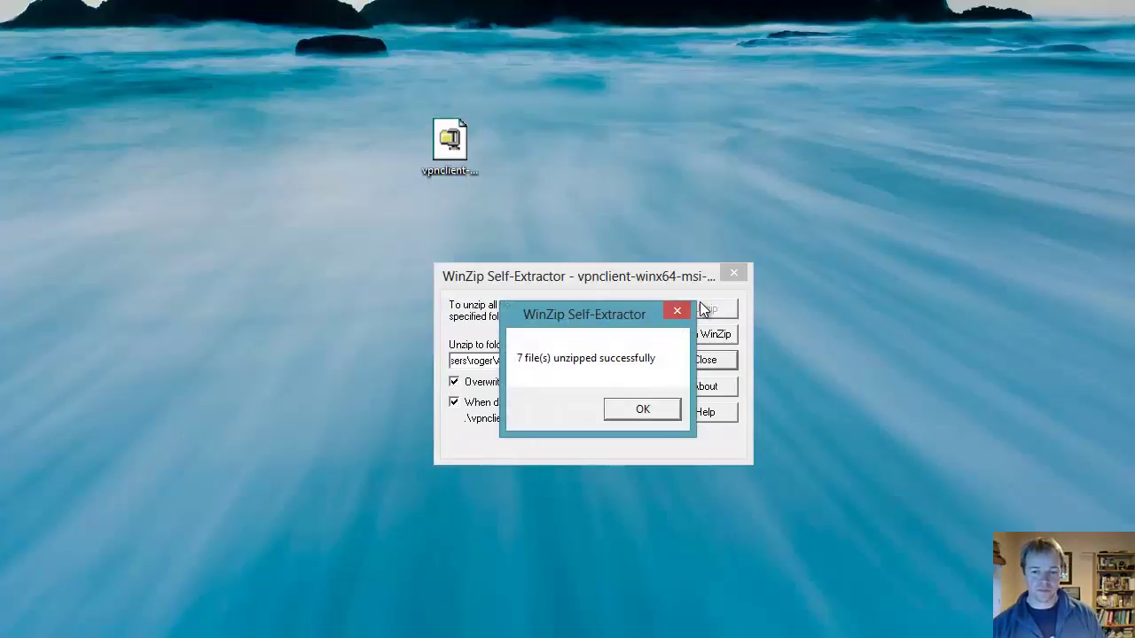
left_click(659, 417)
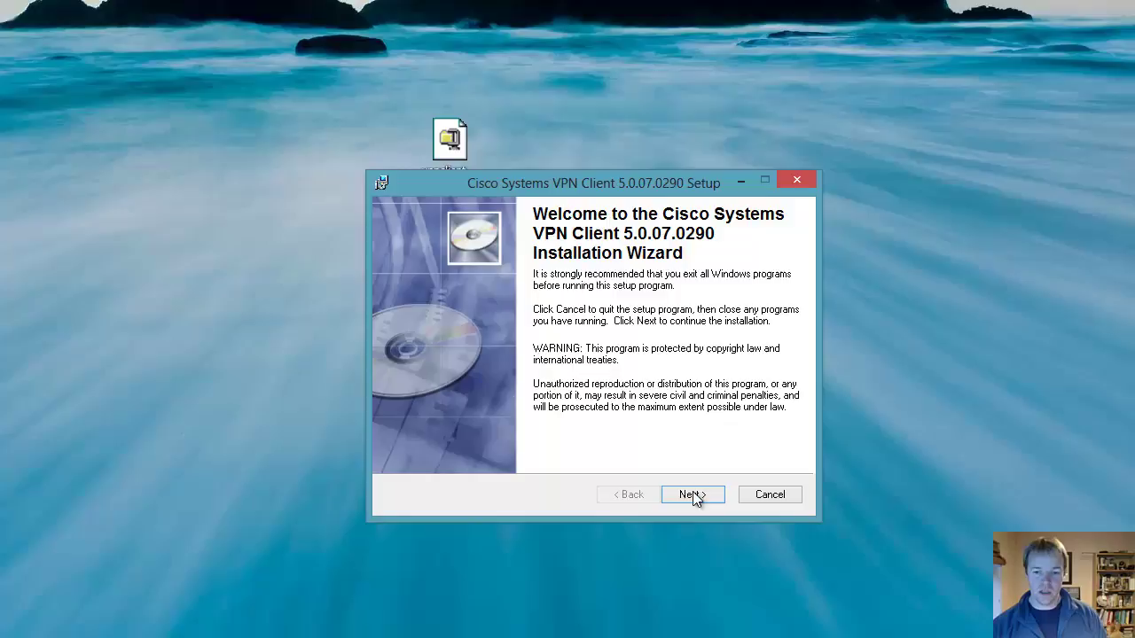
Accept the licence and install VPN Client 5.0.07.0290 to the default Program Files folder.
left_click(692, 495)
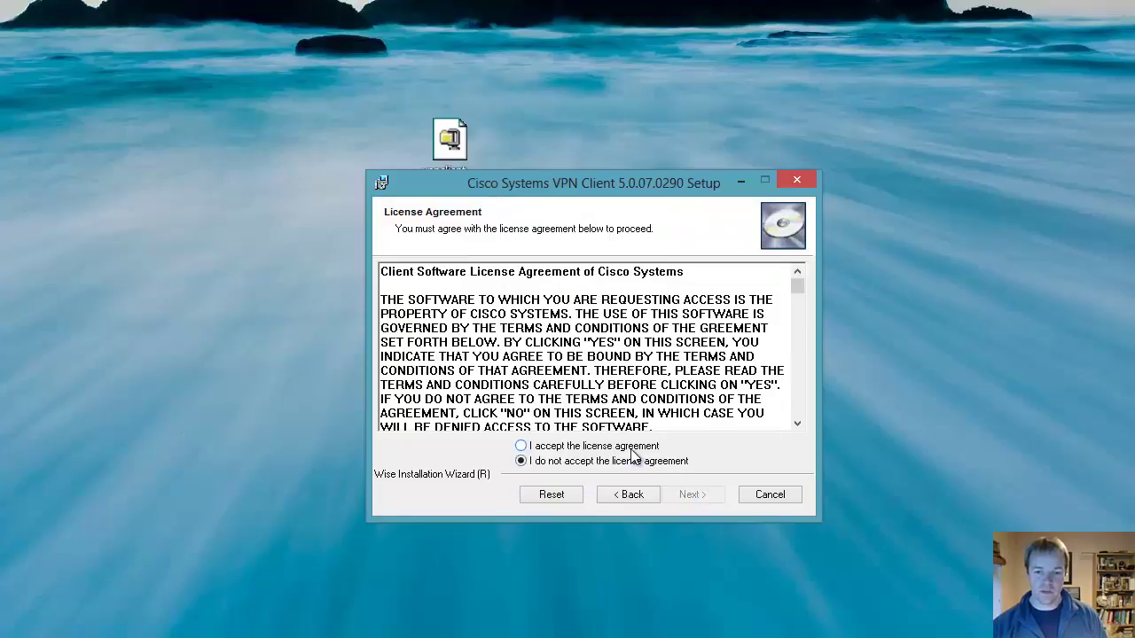
left_click(632, 447)
left_click(687, 495)
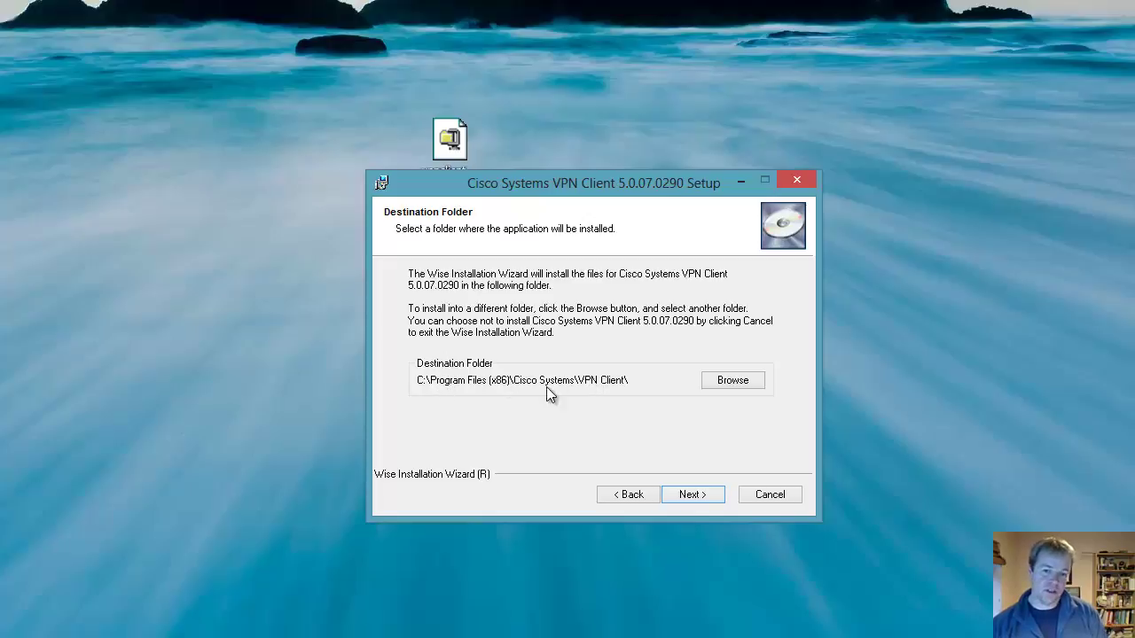
left_click(696, 497)
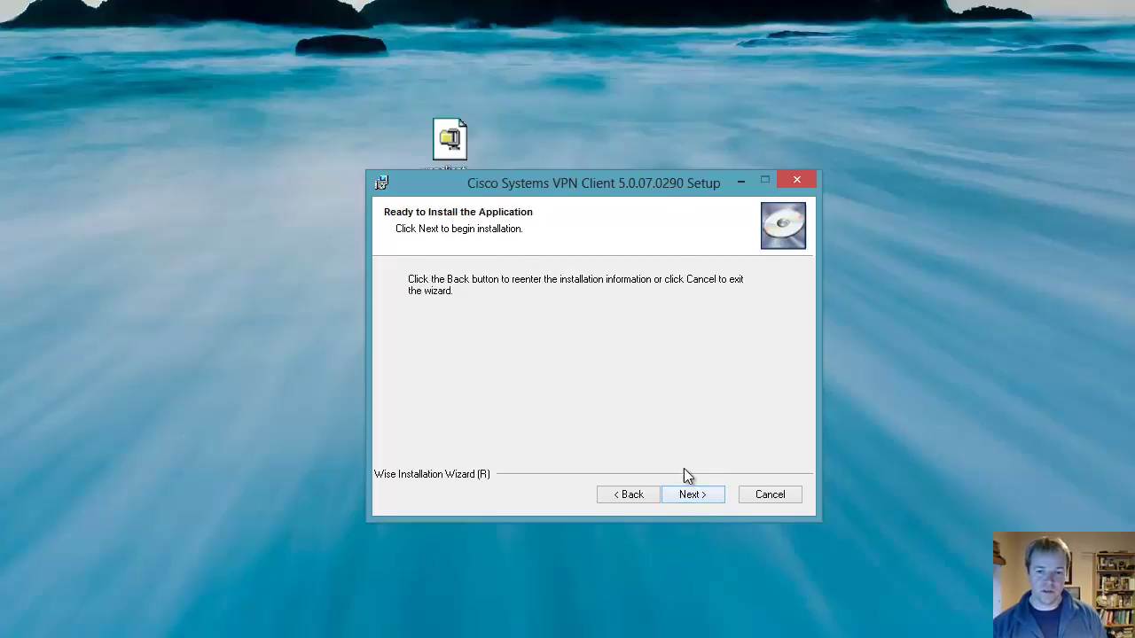
left_click(689, 498)
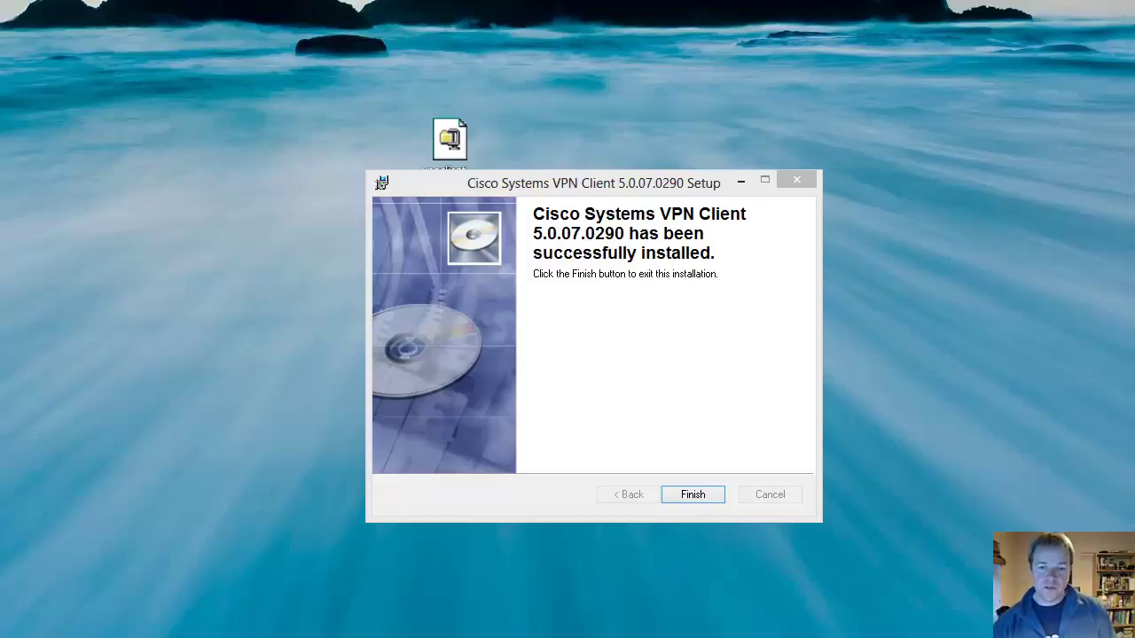
Finish the VPN Client setup wizard to close the installer.
left_click(691, 493)
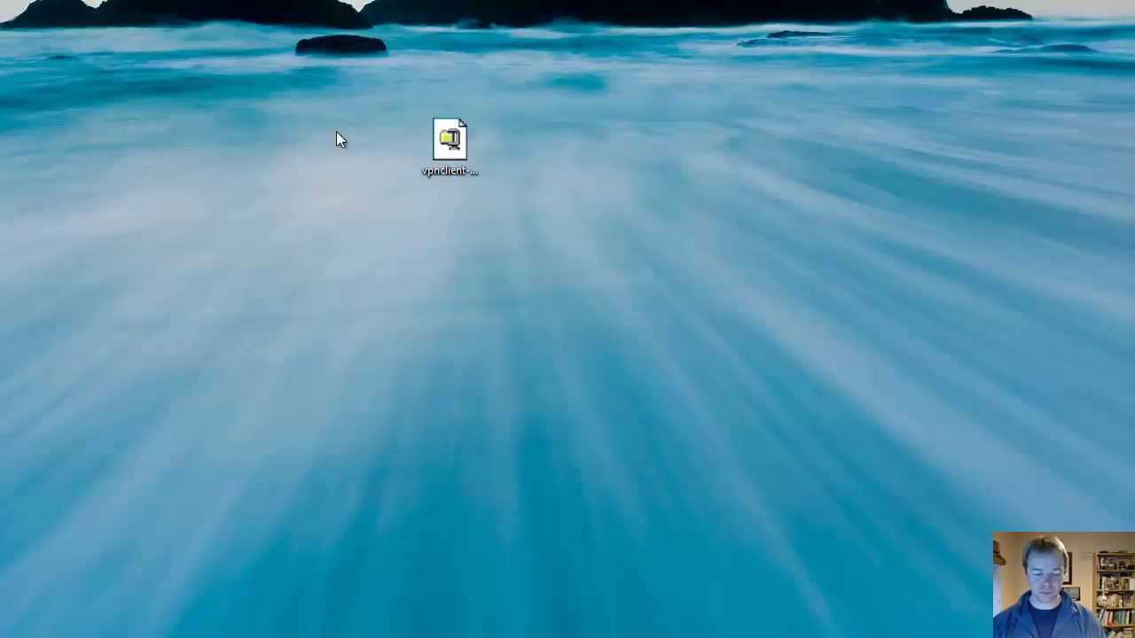
From the Start screen, open the file location of the VPN Client tile.
key("super")
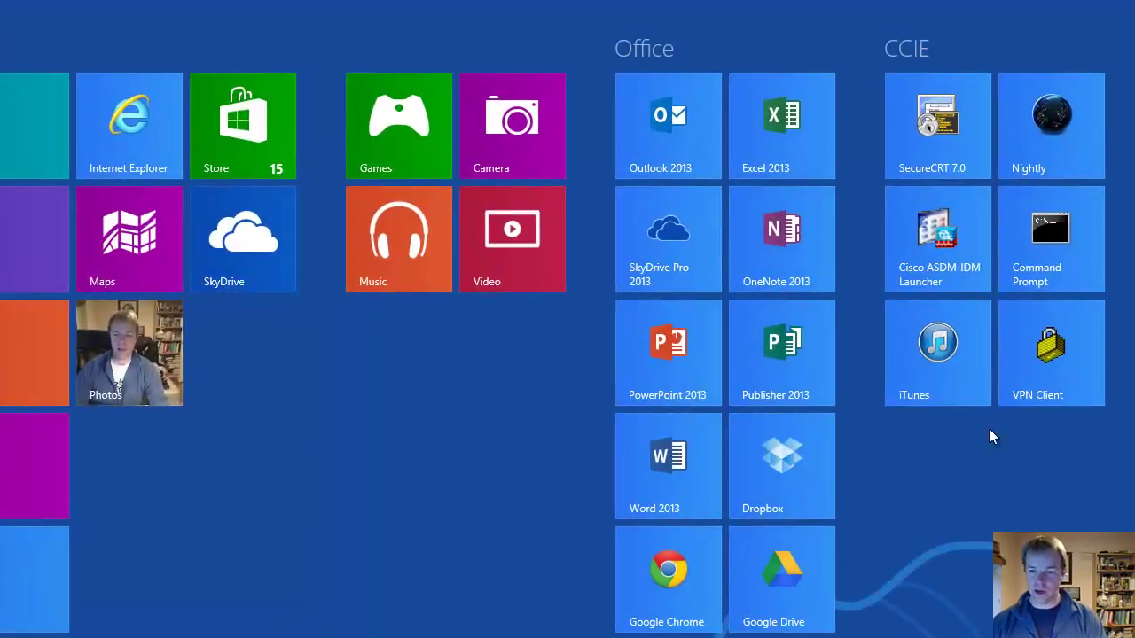
right_click(1055, 349)
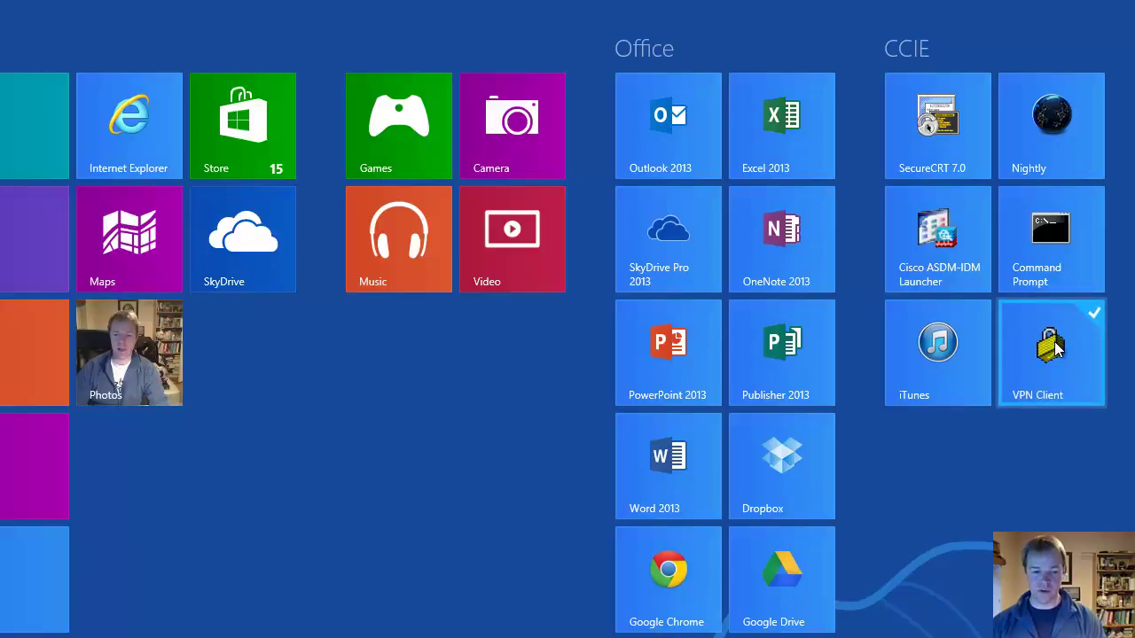
left_click(1026, 375)
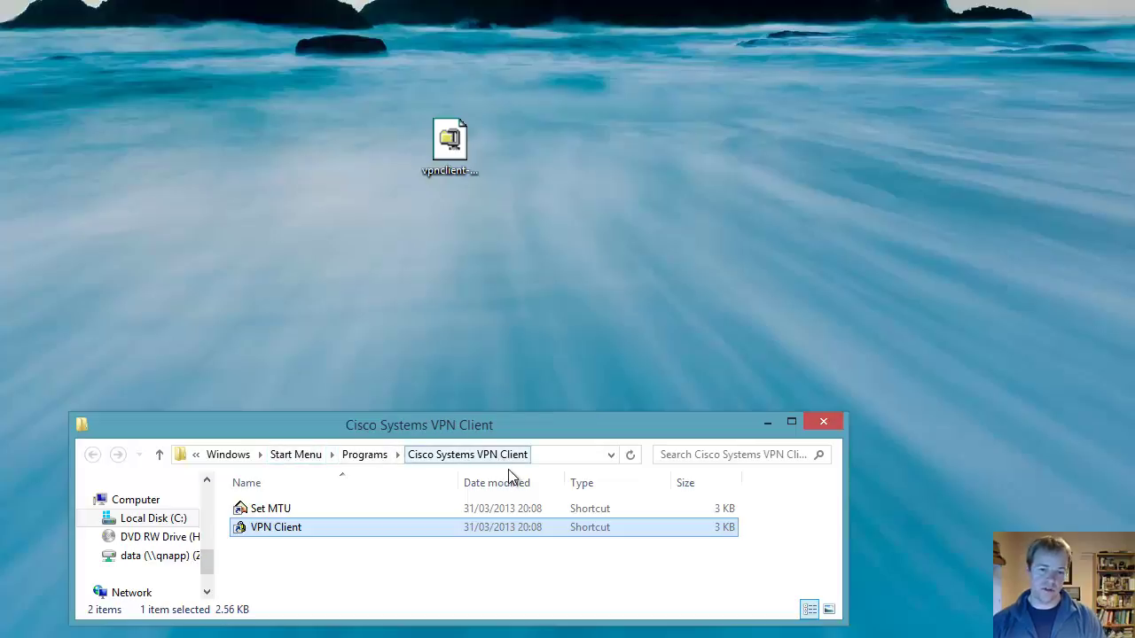
Copy the VPN Client shortcut from the Start Menu folder to the desktop, then minimise the folder.
right_click(292, 530)
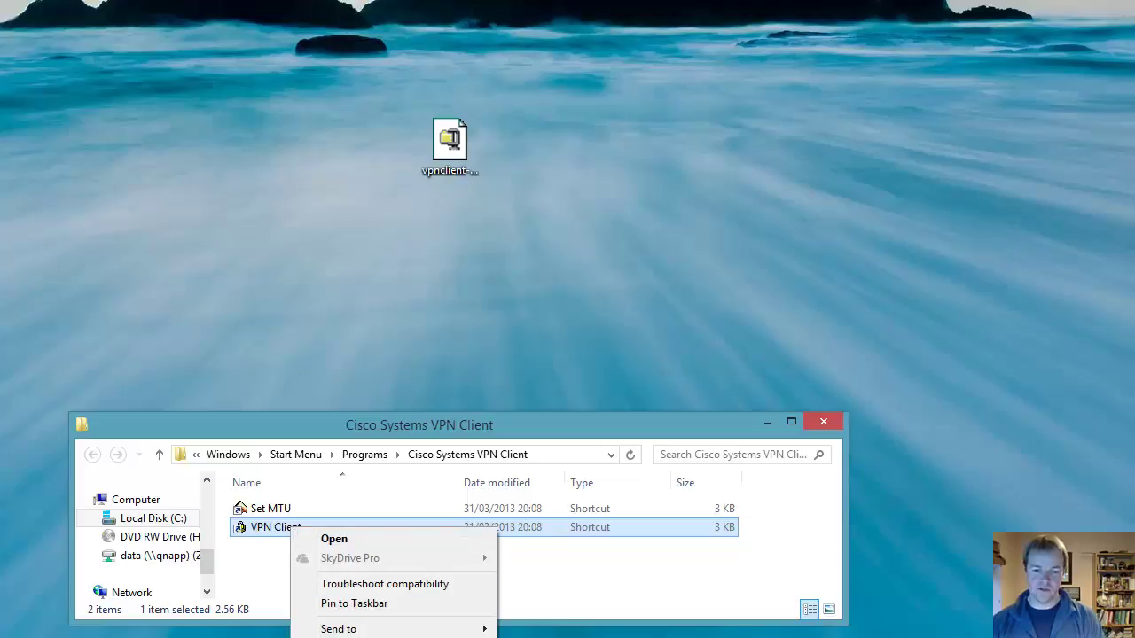
left_click(362, 467)
left_click(347, 343)
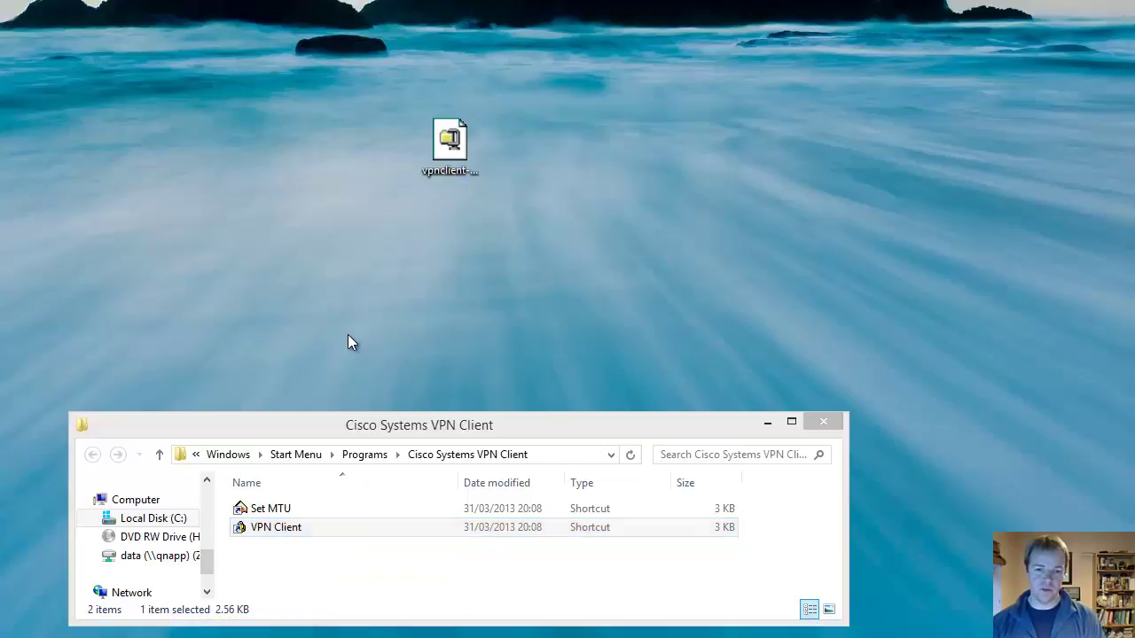
right_click(347, 343)
left_click(428, 410)
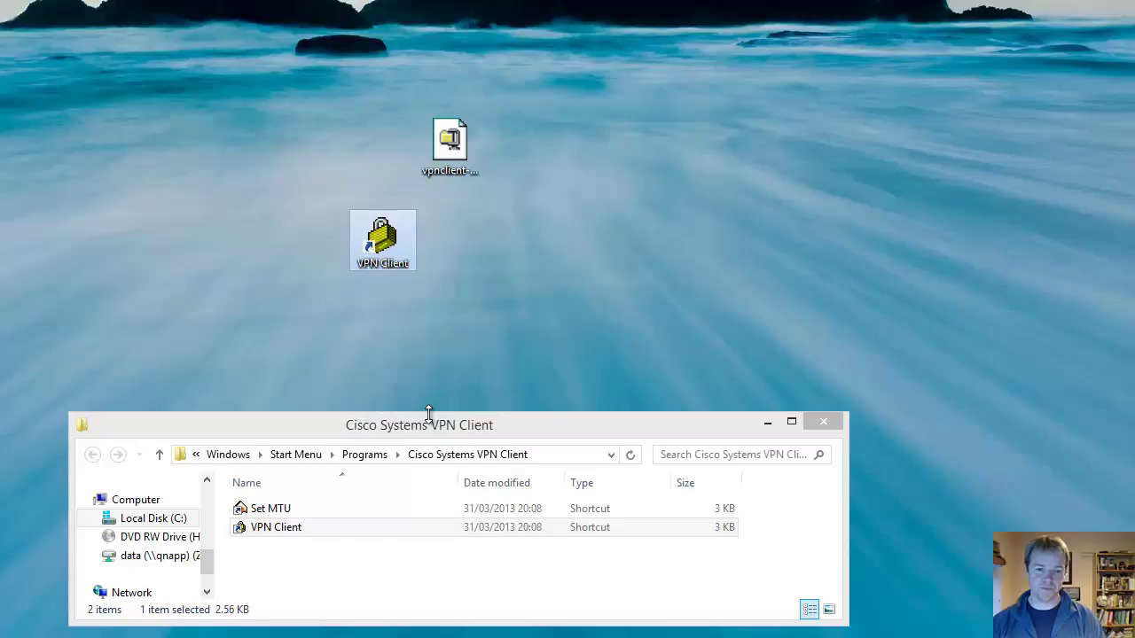
left_click(775, 419)
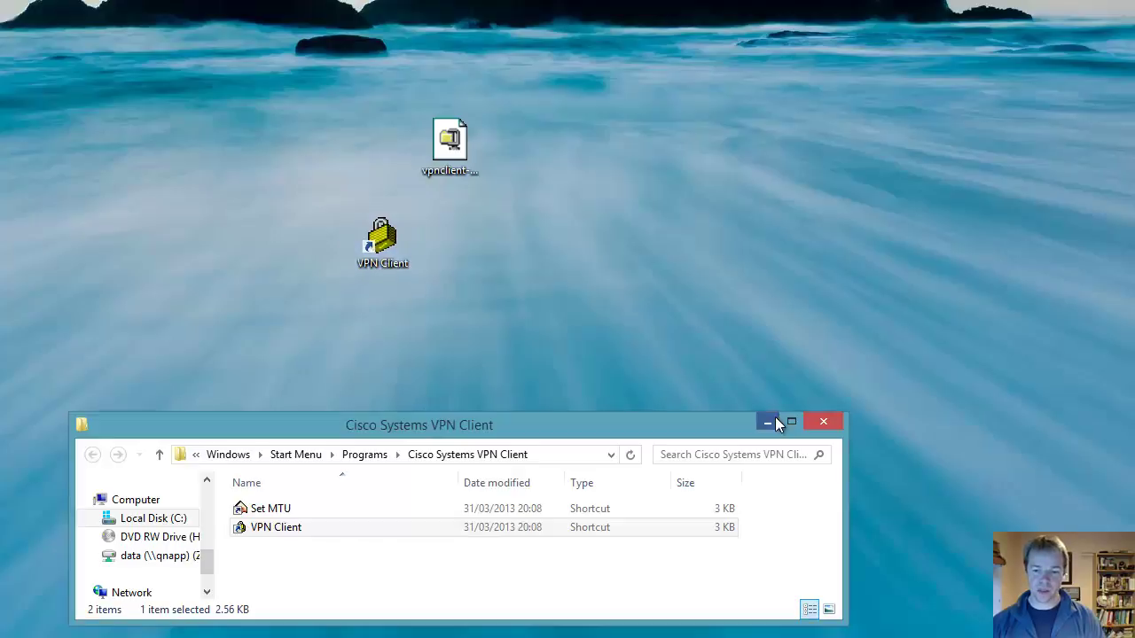
left_click(767, 422)
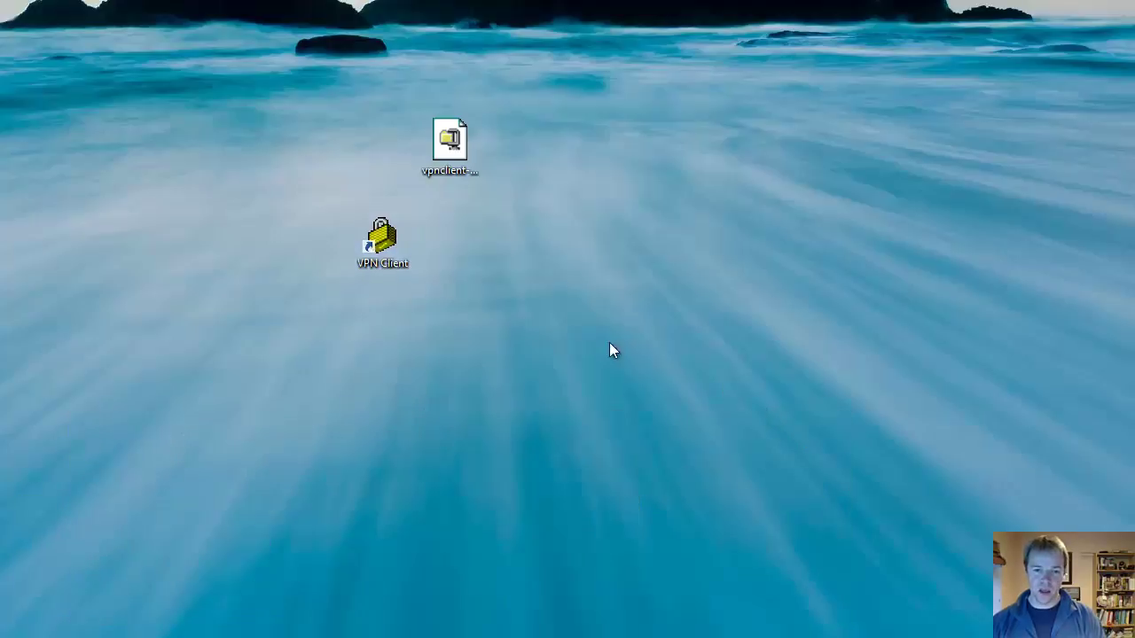
Launch VPN Client from its desktop shortcut and centre its window on screen.
double_click(393, 242)
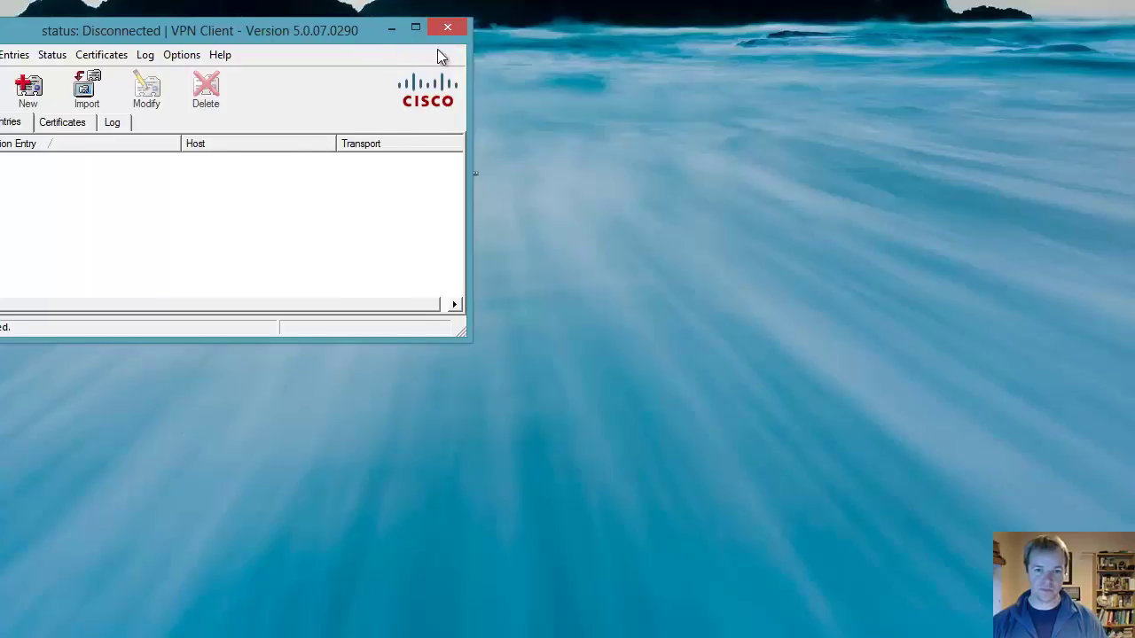
left_click_drag(377, 36, 637, 117)
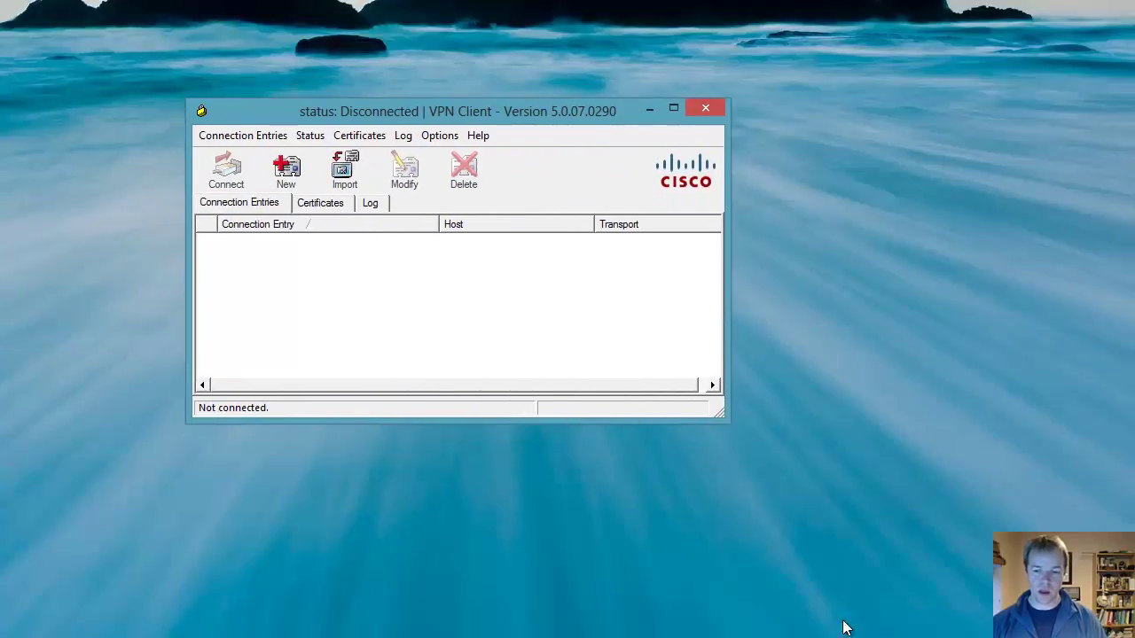
Create a new connection entry named Work.
left_click(283, 175)
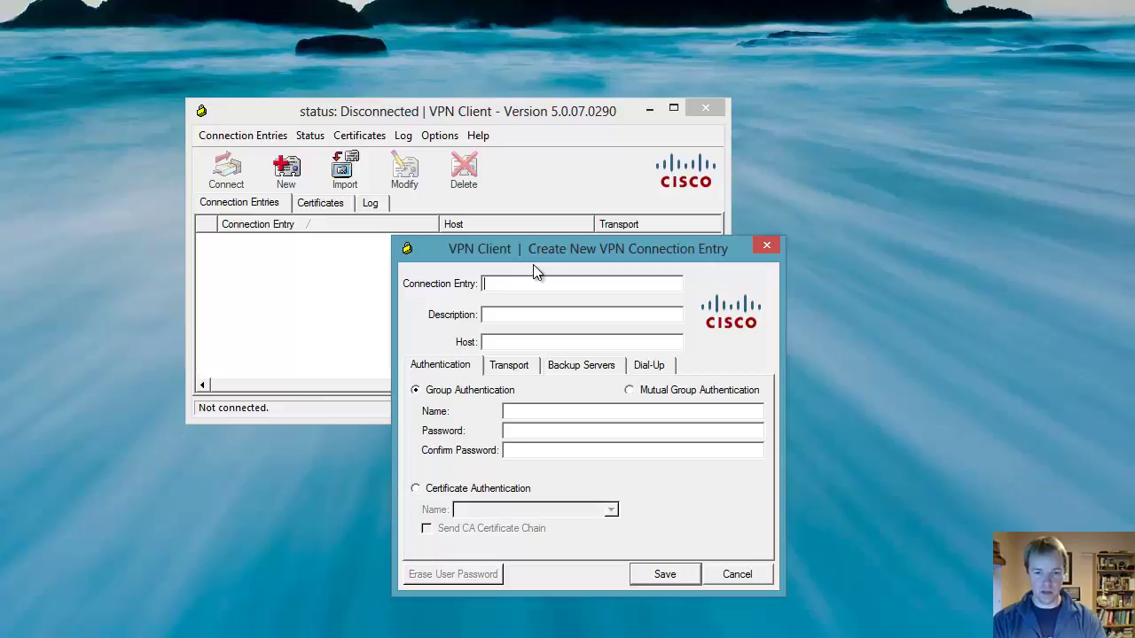
type("Work")
key("Tab")
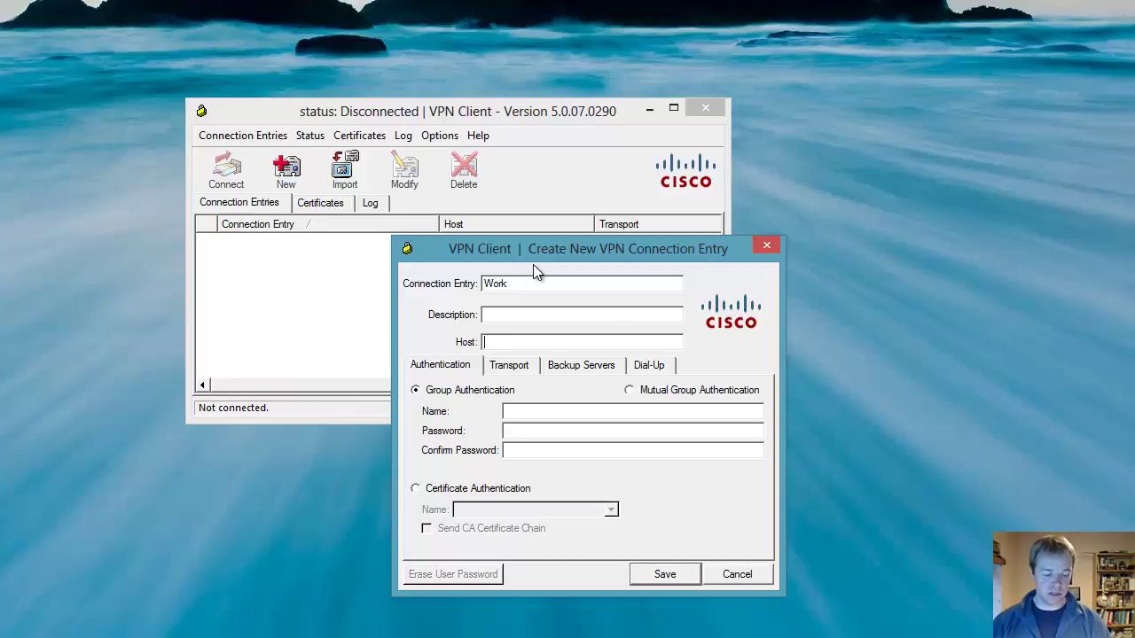
Enter 12.34.45.35 as the entry's host address.
key("Tab")
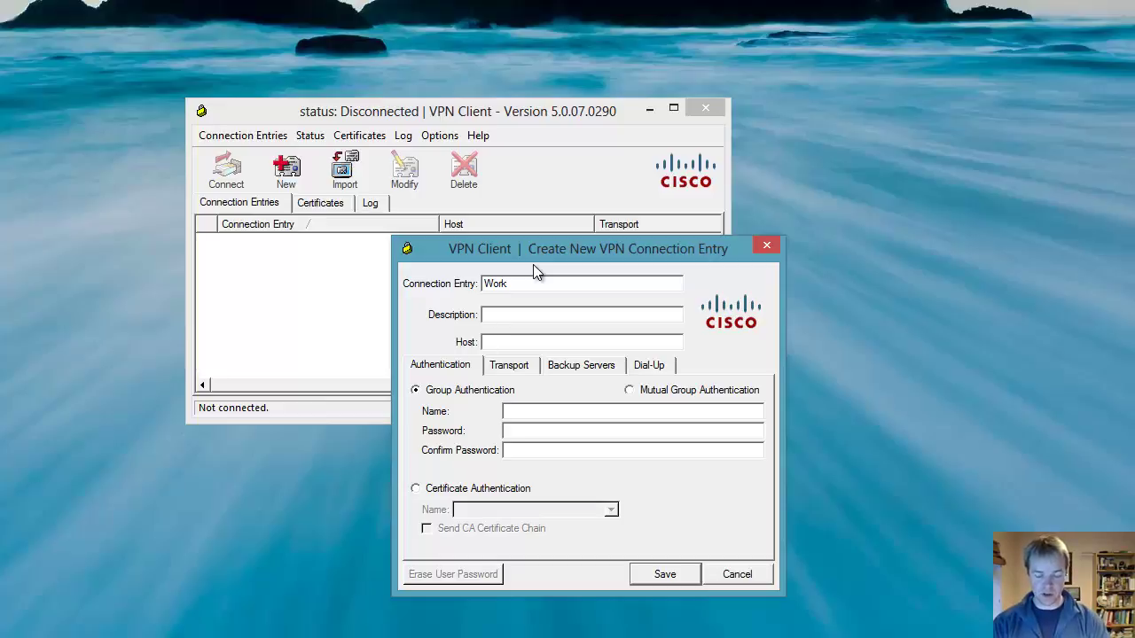
type("12.")
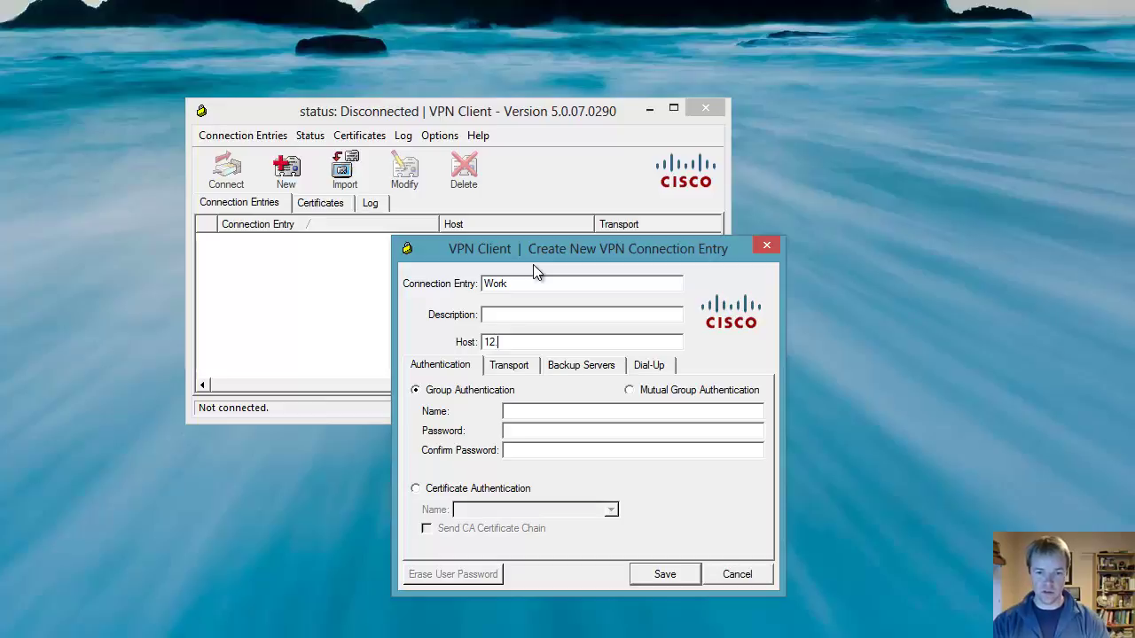
type("34.56.78")
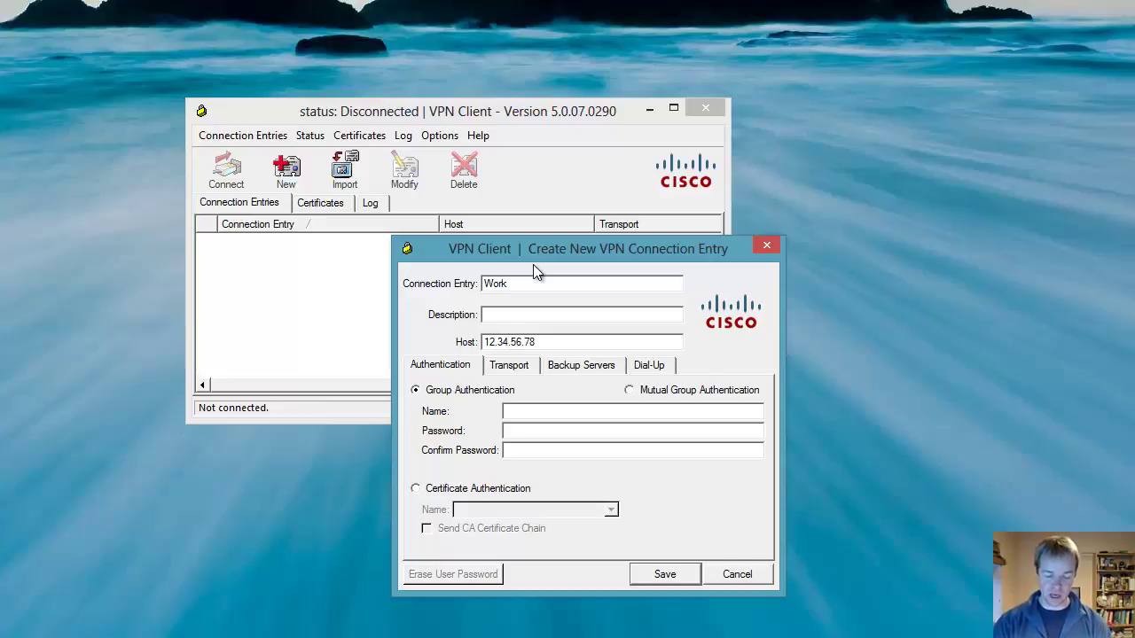
key("BackSpace")
key("BackSpace")
key("BackSpace")
key("BackSpace")
key("BackSpace")
key("BackSpace")
key("BackSpace")
key("BackSpace")
key("BackSpace")
key("BackSpace")
key("BackSpace")
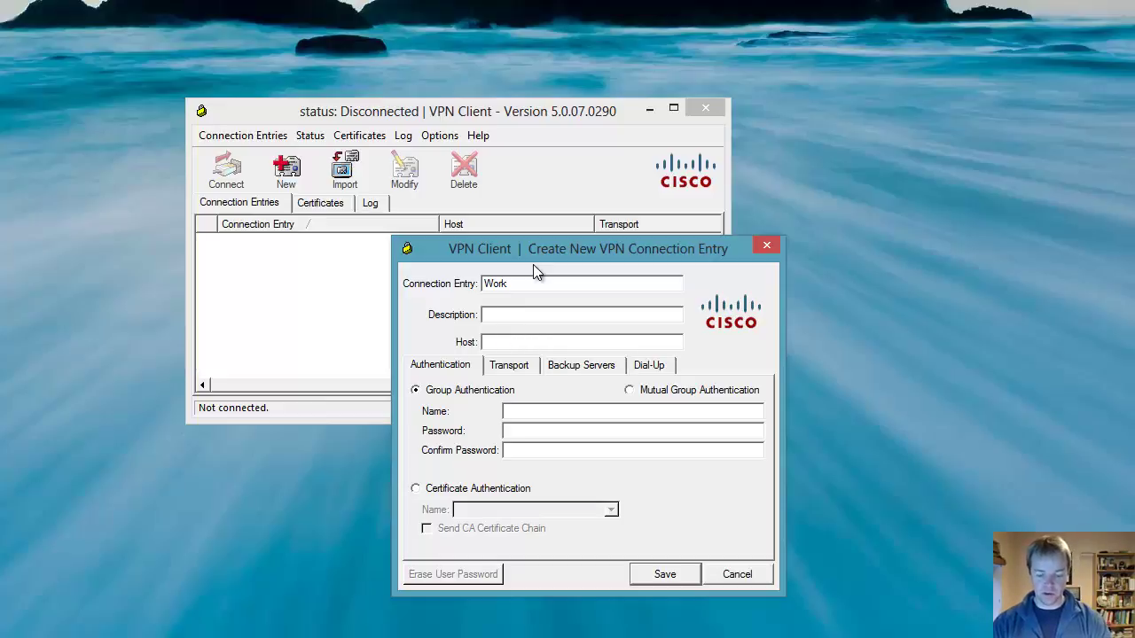
type("vp.")
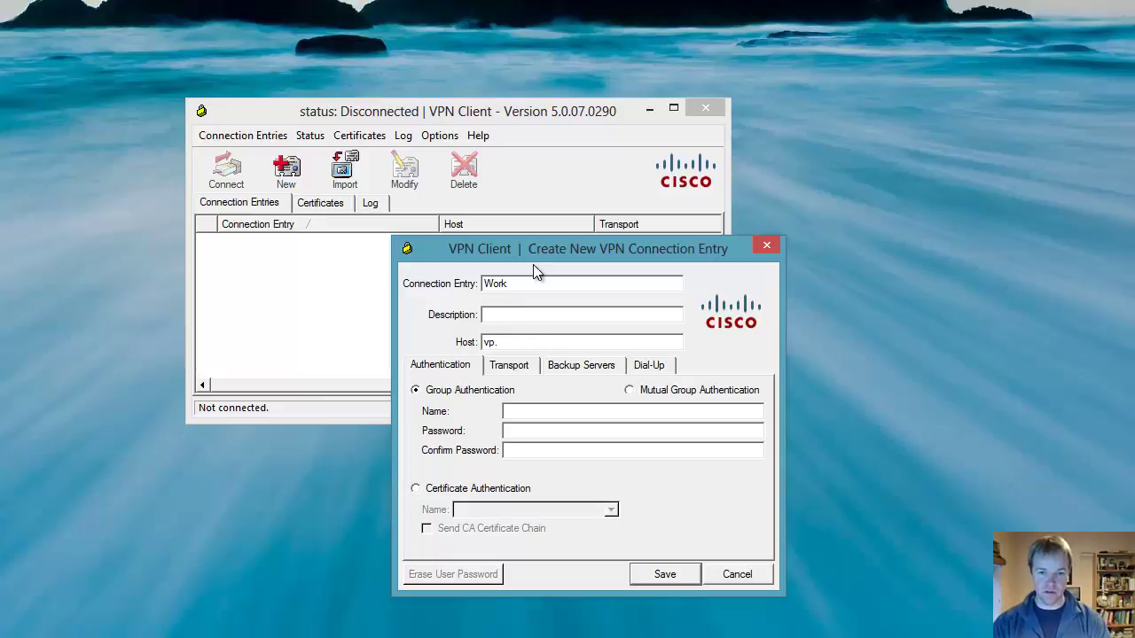
type("n.company.co")
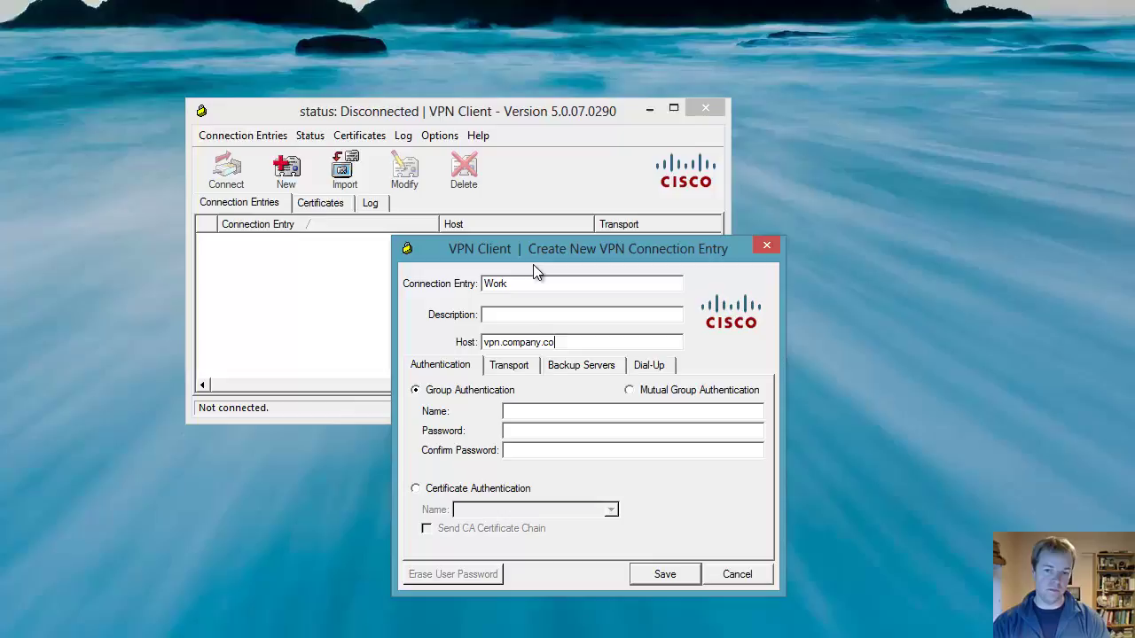
type("m")
key("BackSpace")
key("BackSpace")
key("BackSpace")
key("BackSpace")
key("BackSpace")
key("BackSpace")
key("BackSpace")
key("BackSpace")
key("BackSpace")
key("BackSpace")
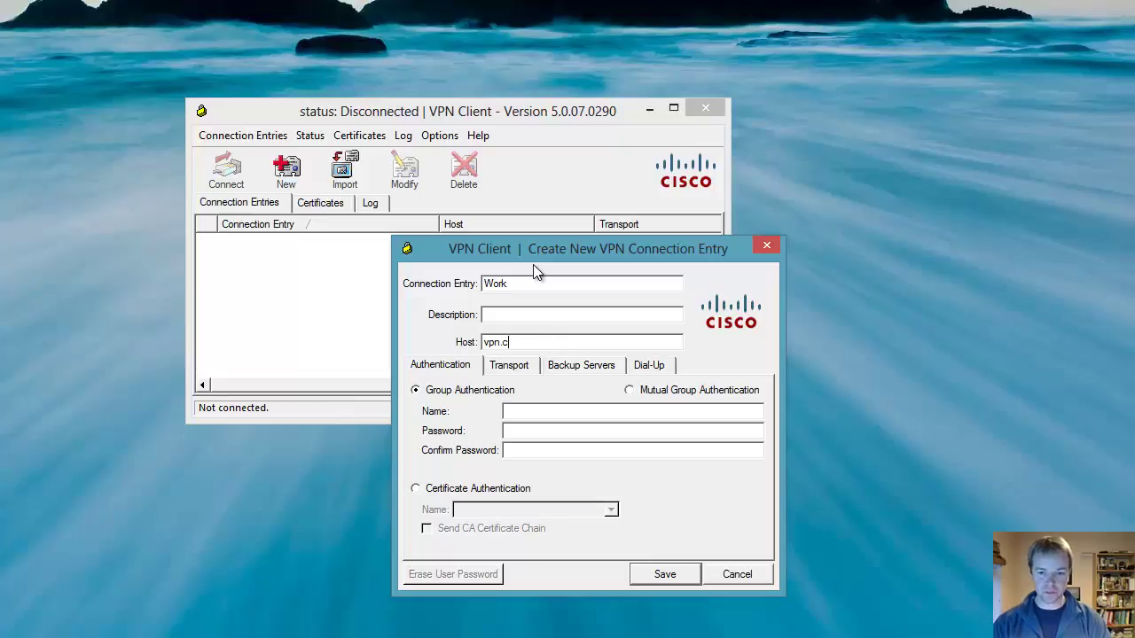
key("BackSpace")
key("BackSpace")
key("BackSpace")
key("BackSpace")
key("BackSpace")
type("12.")
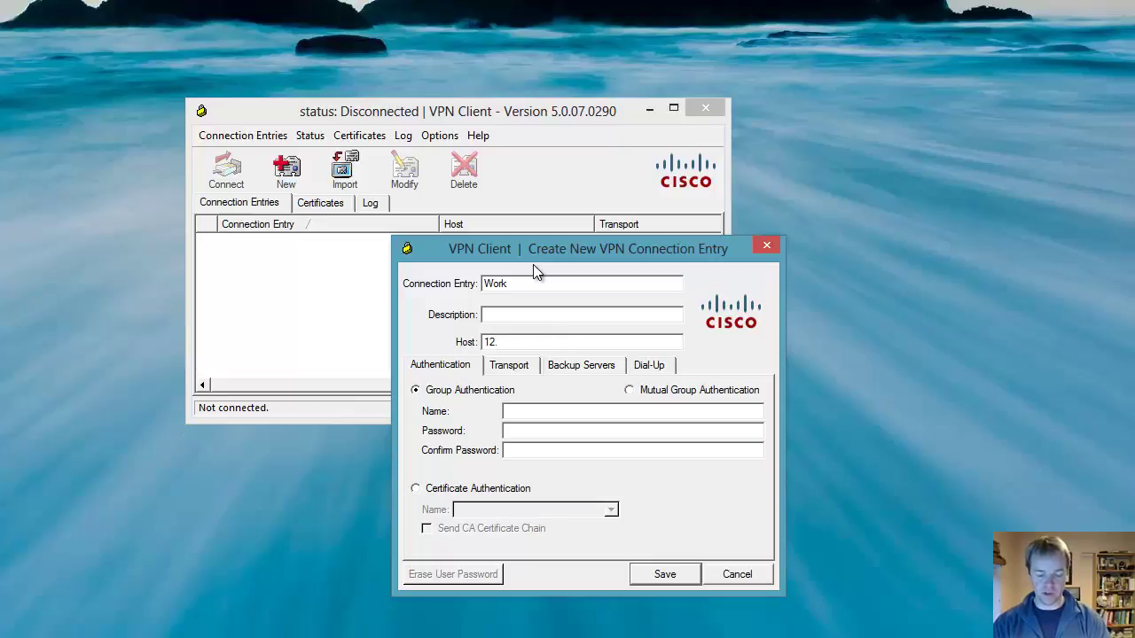
type("34.45.354")
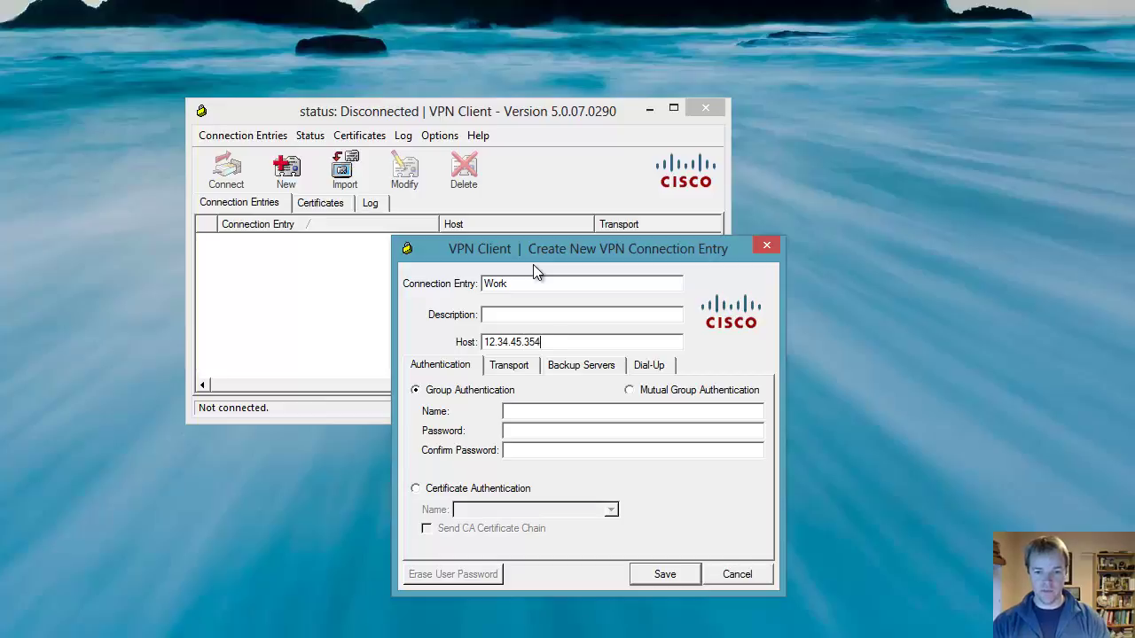
key("BackSpace")
Enter group name office-vpn plus the group password and confirmation, then attempt to save.
key("Tab")
key("Tab")
key("Tab")
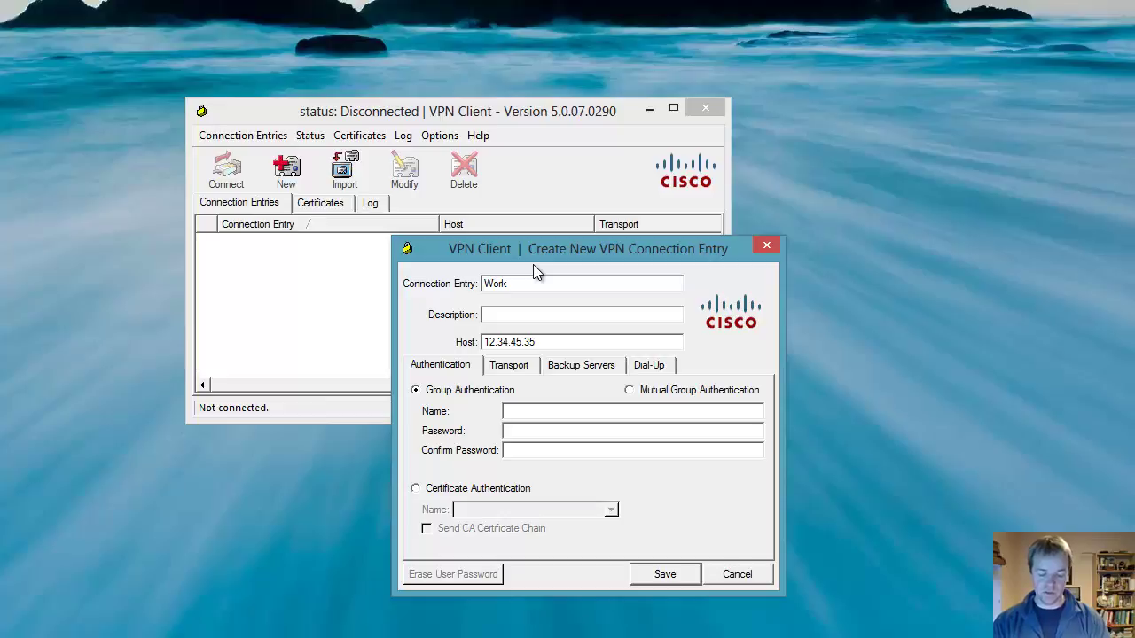
type("offic")
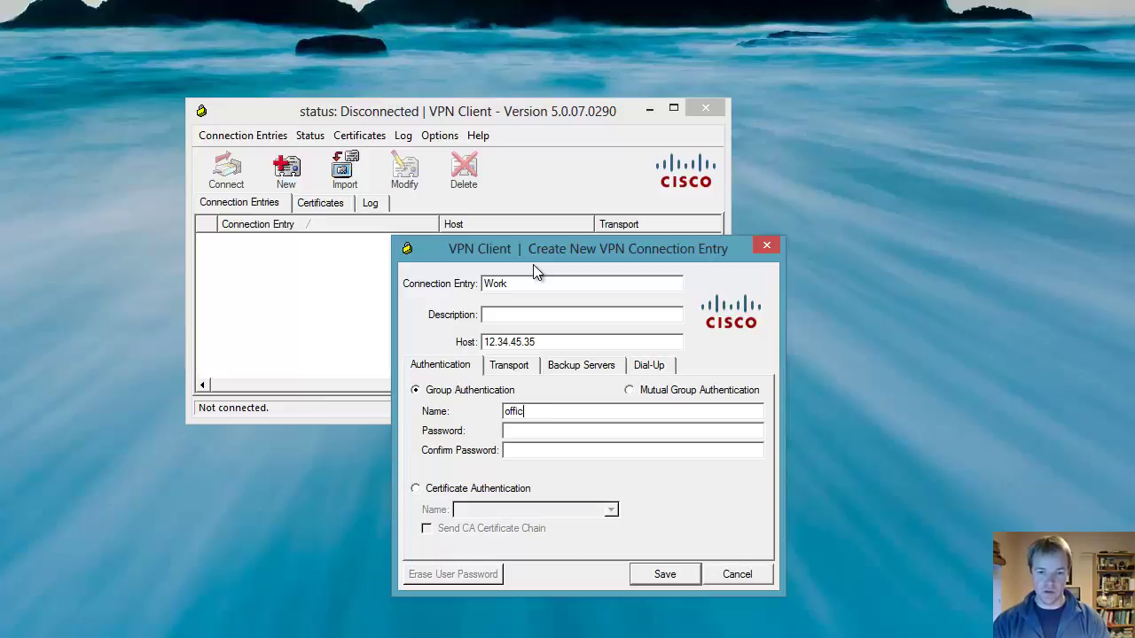
type("e-vpn")
key("Tab")
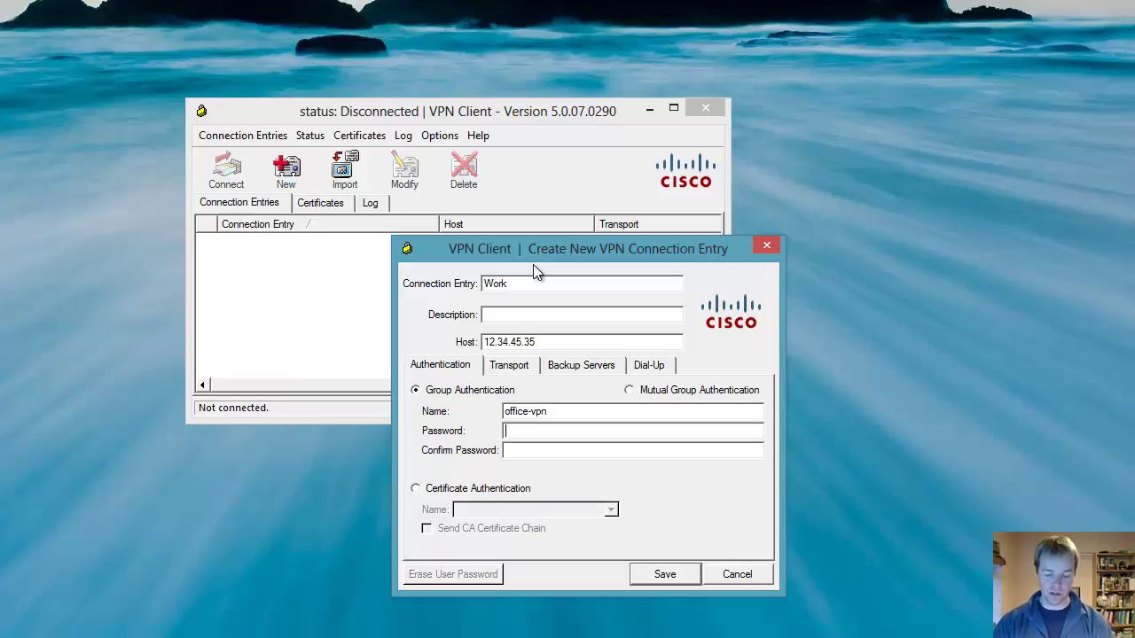
type("*********")
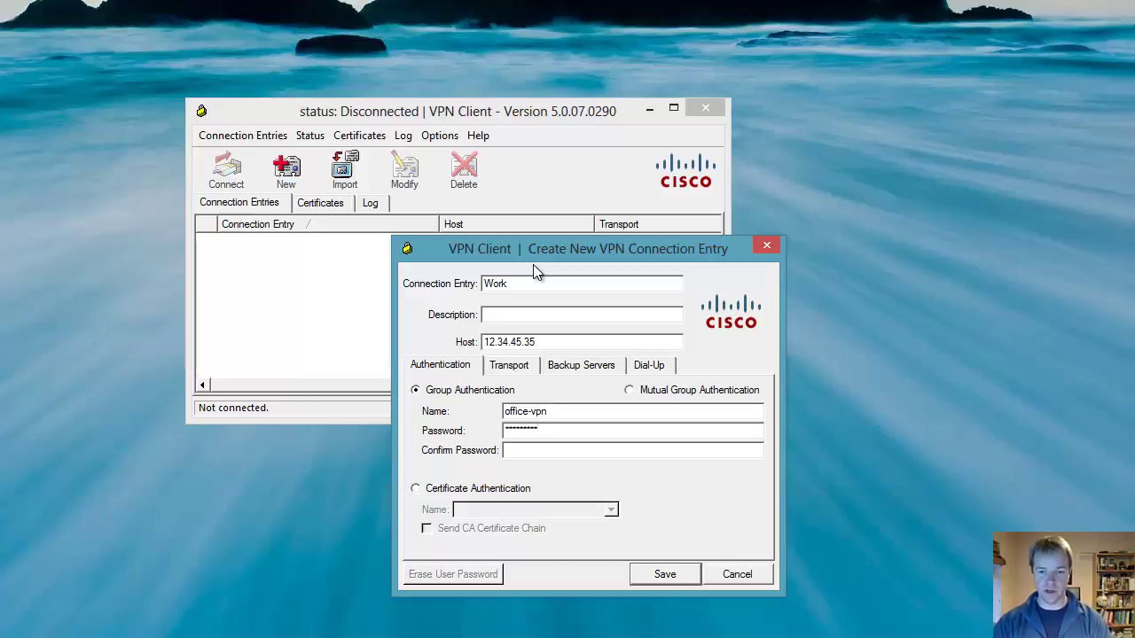
key("Tab")
type("**********")
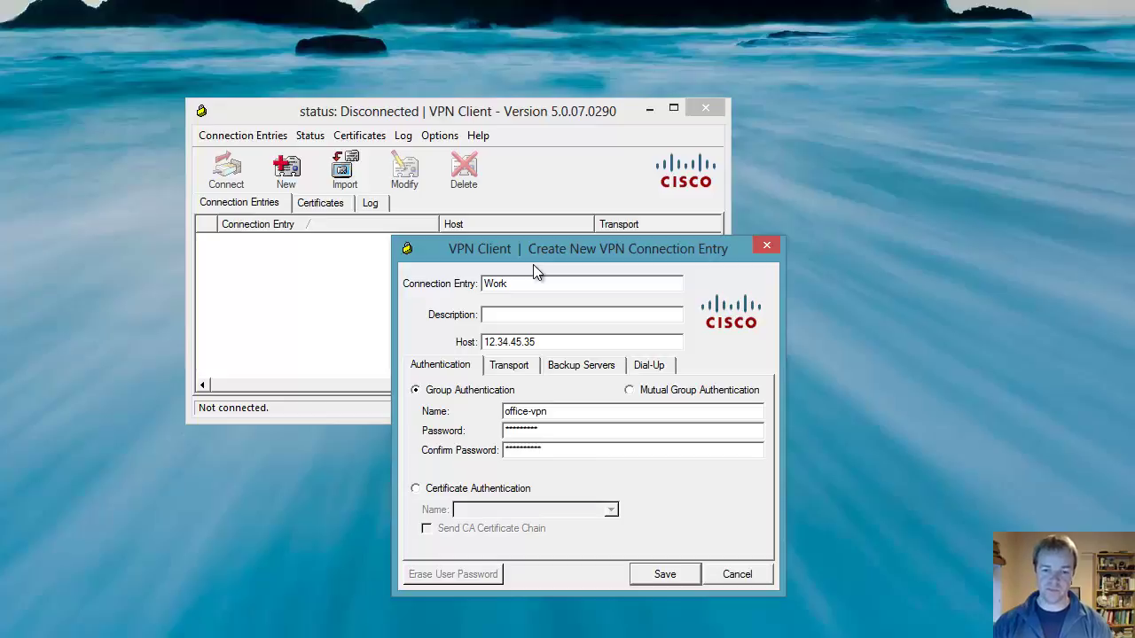
left_click(672, 574)
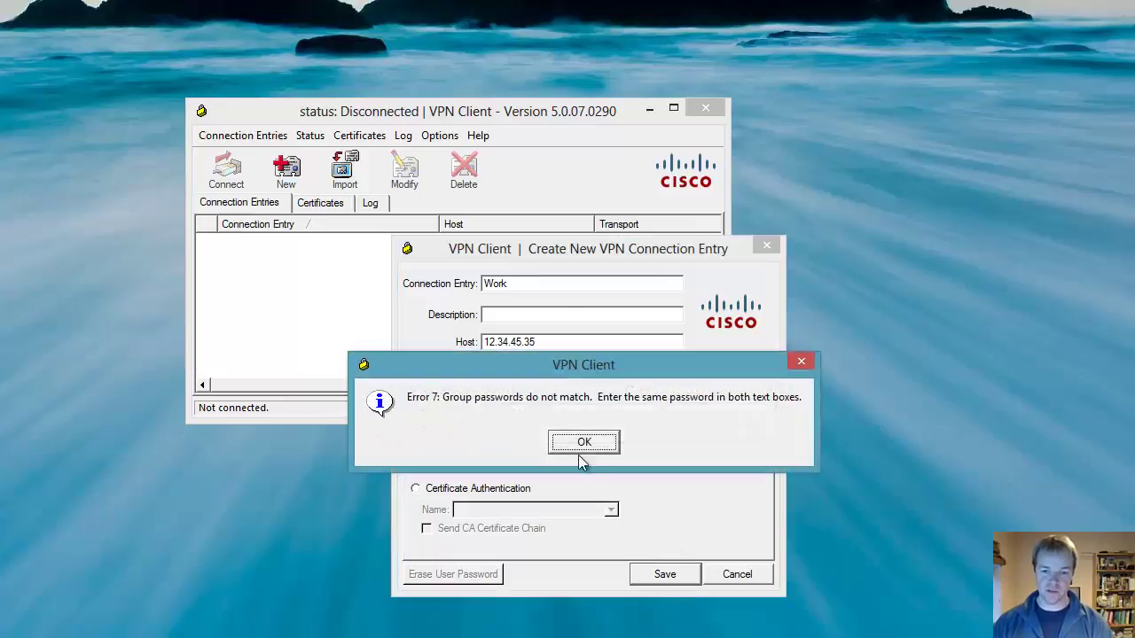
Dismiss the password mismatch error and re-enter the group password identically in both fields.
left_click(581, 443)
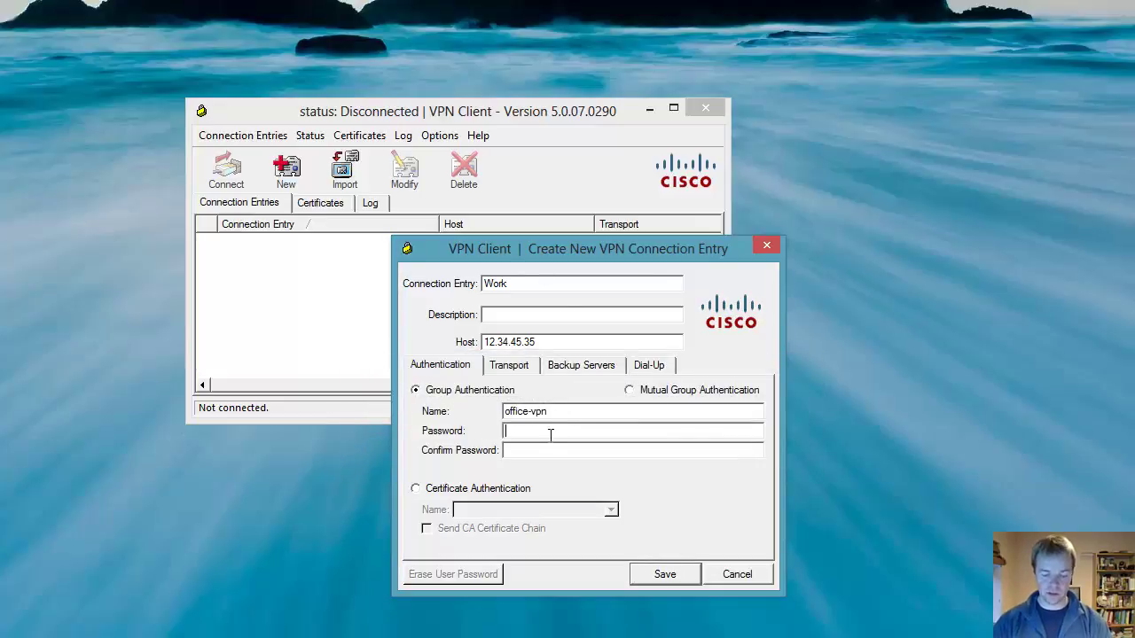
left_click(550, 434)
type("********")
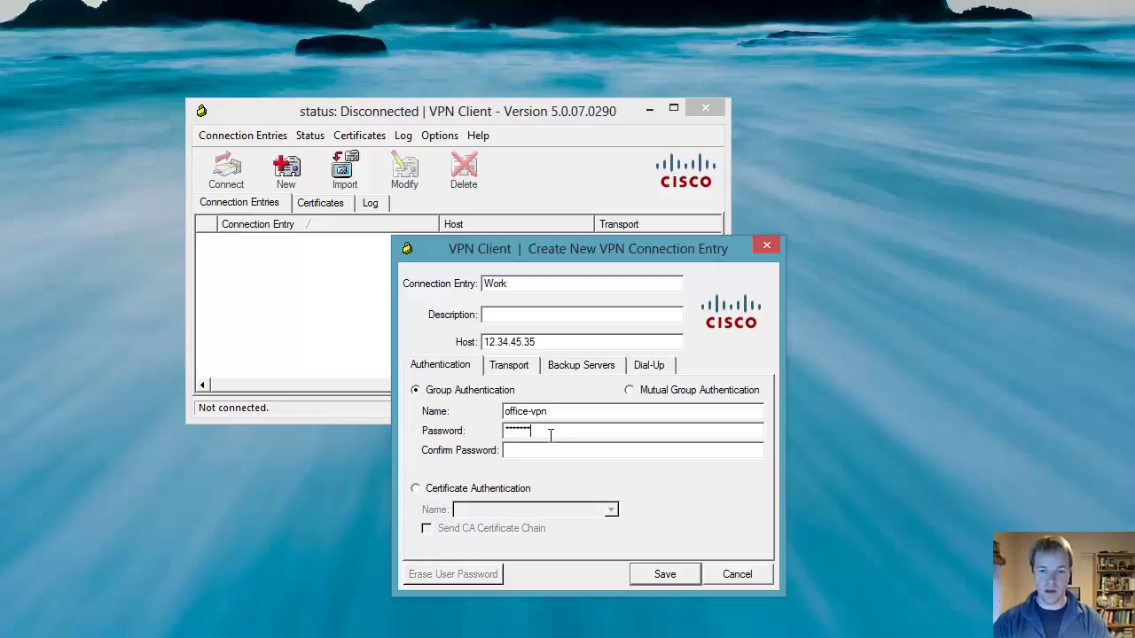
key("Tab")
type("********")
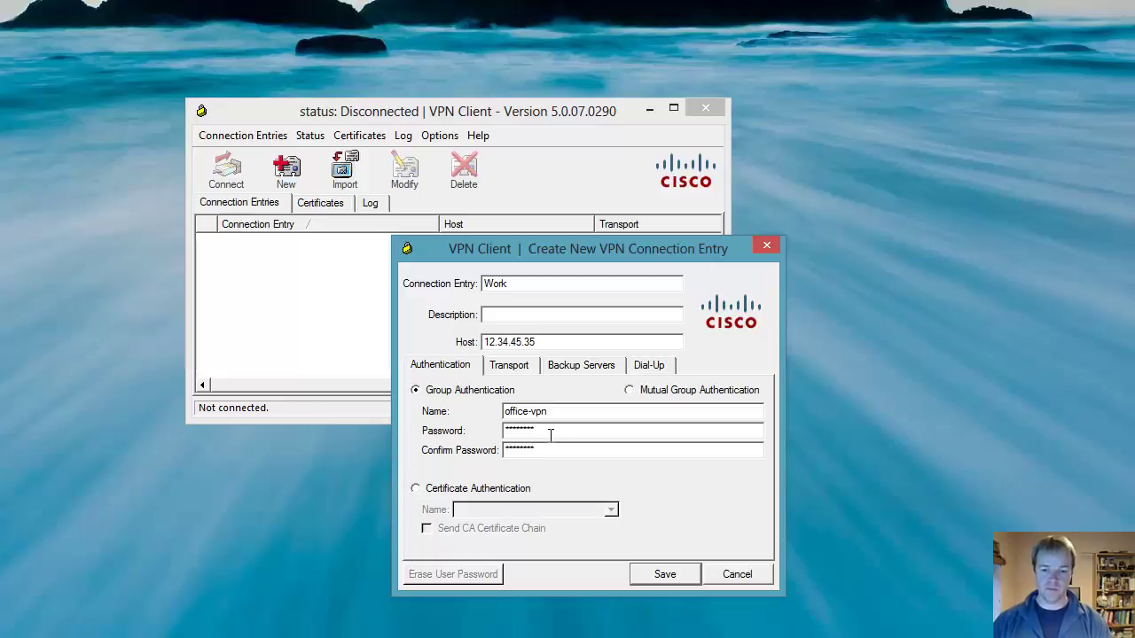
Save the Work entry and connect with it to the 12.34.45.35 gateway.
left_click(679, 574)
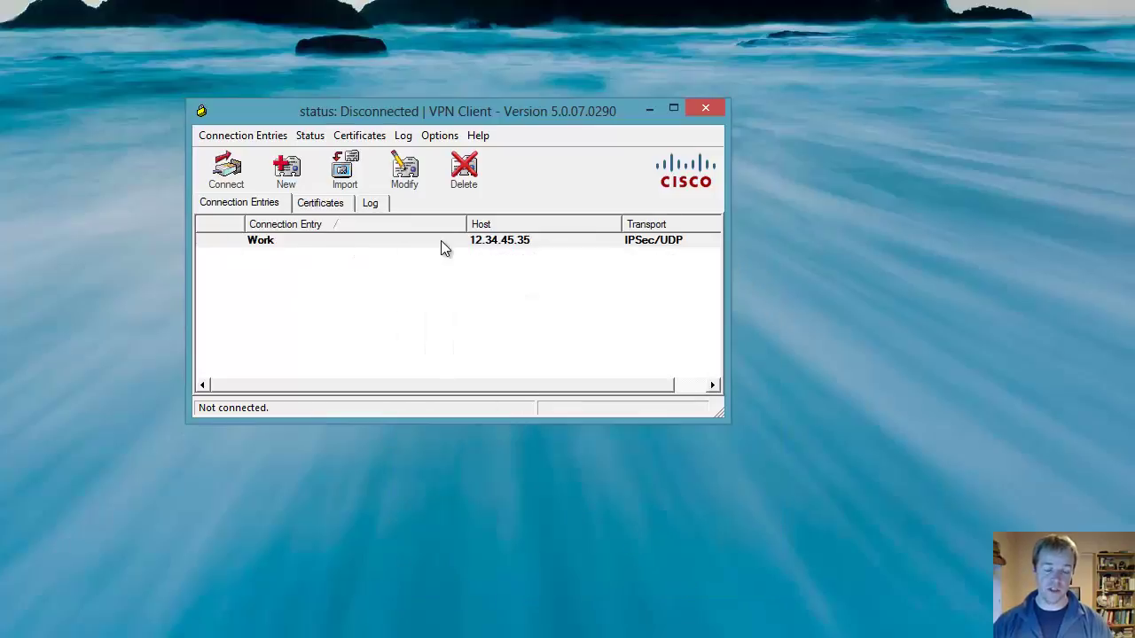
double_click(440, 240)
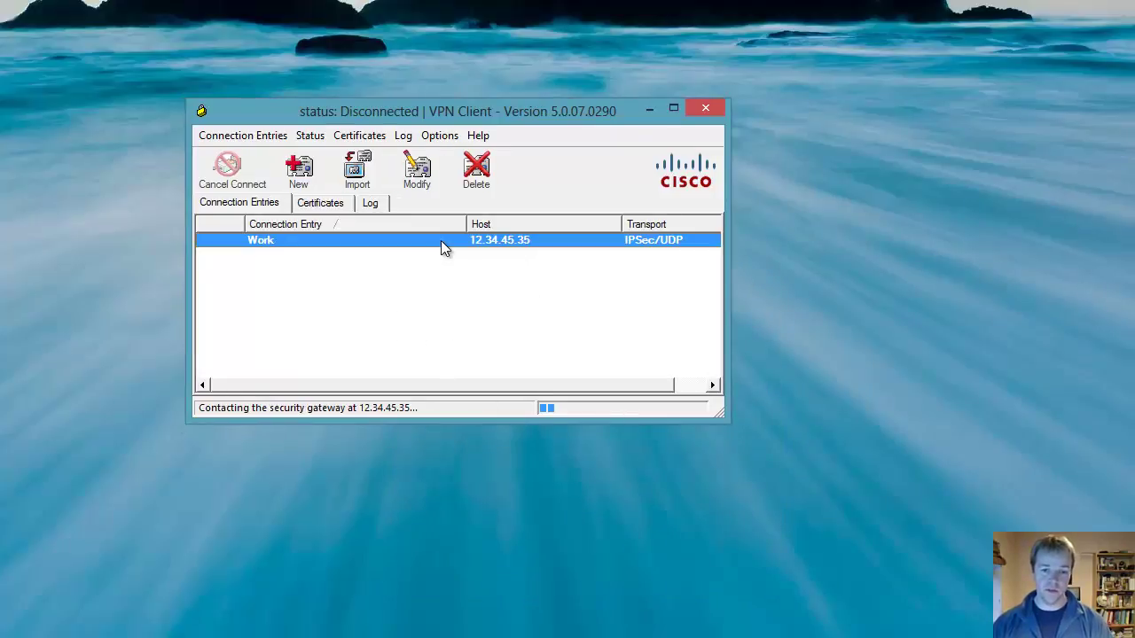